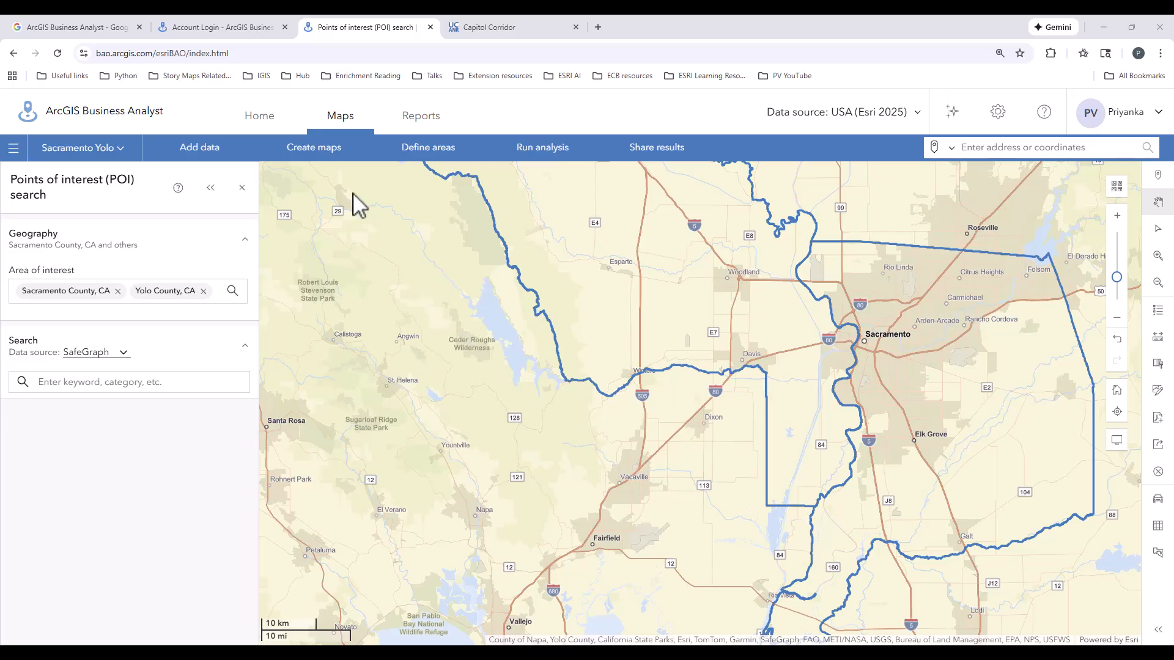
# Start the Find location workflow and select the Woodland office's address on the Capitol Corridor web page for copying.
pyautogui.click(426, 158)
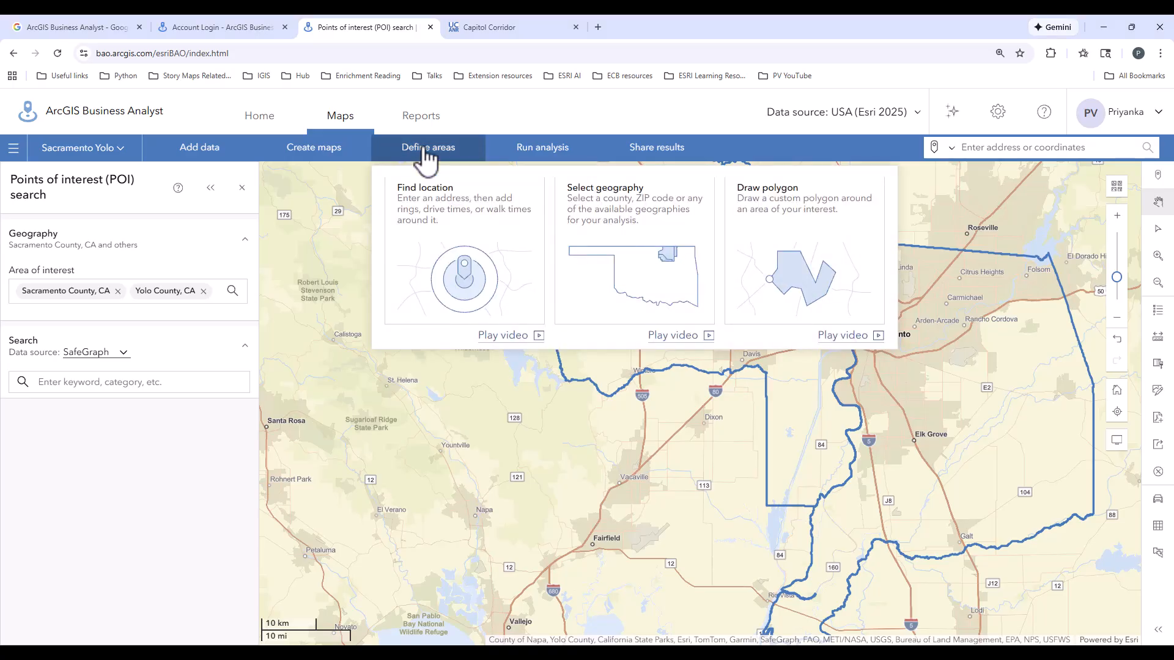
pyautogui.click(462, 290)
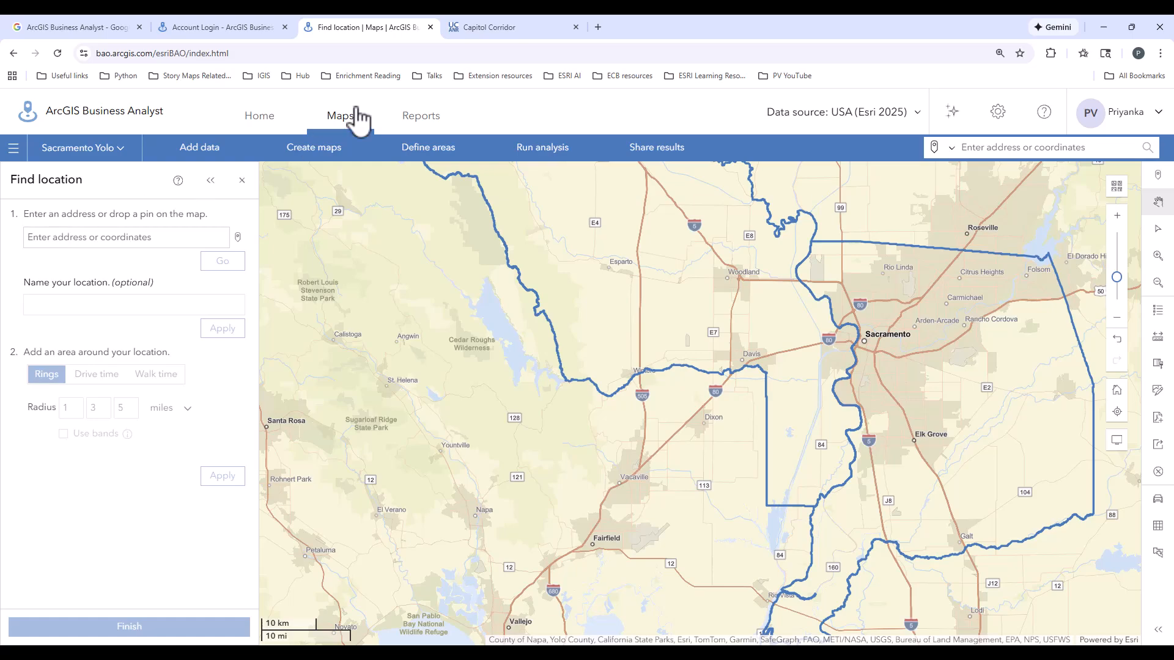
pyautogui.click(492, 27)
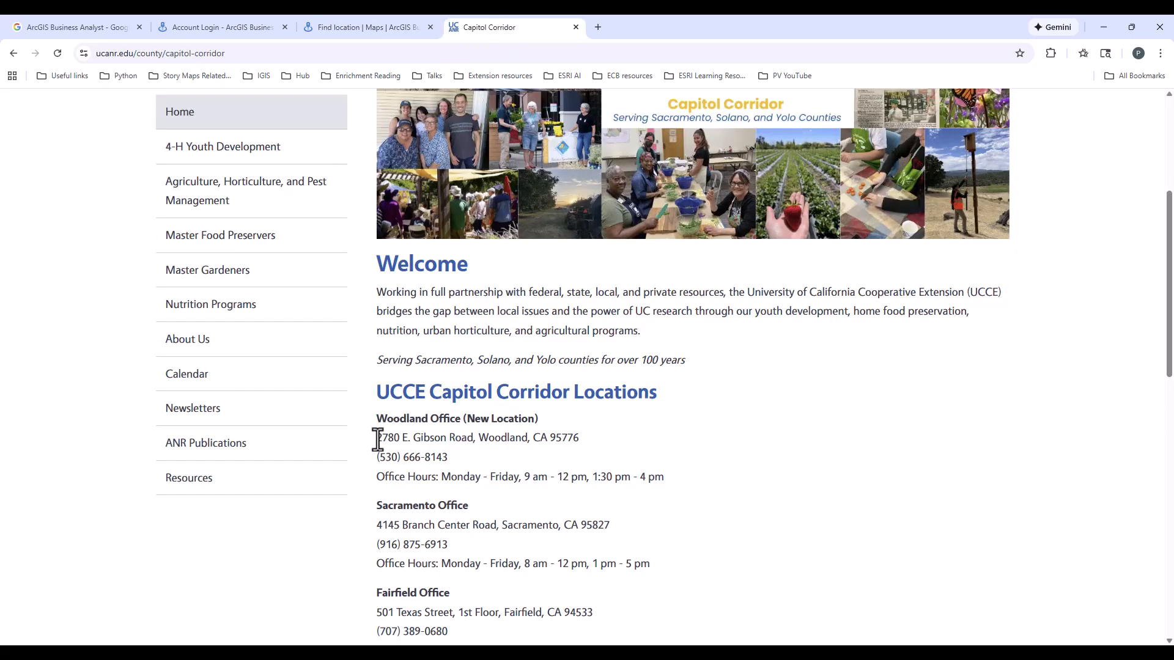
pyautogui.moveTo(377, 439); pyautogui.dragTo(585, 439)
pyautogui.hotkey('ctrl', 'c')
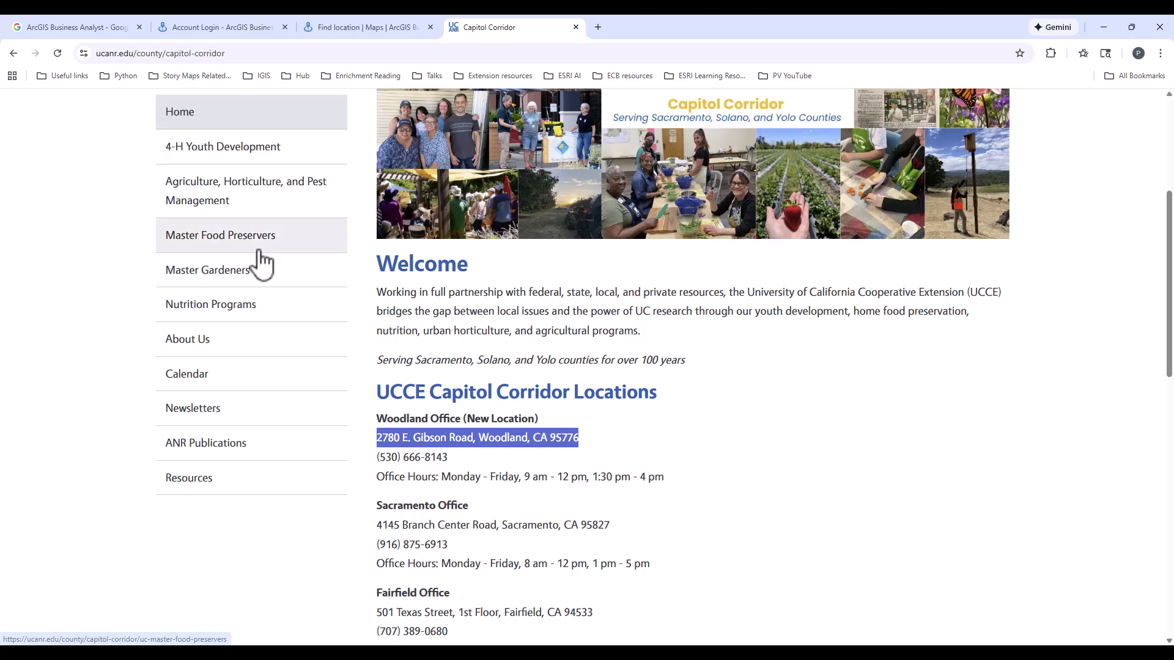
# Return to ArcGIS Business Analyst and locate the Woodland office on the map by its copied address.
pyautogui.click(333, 28)
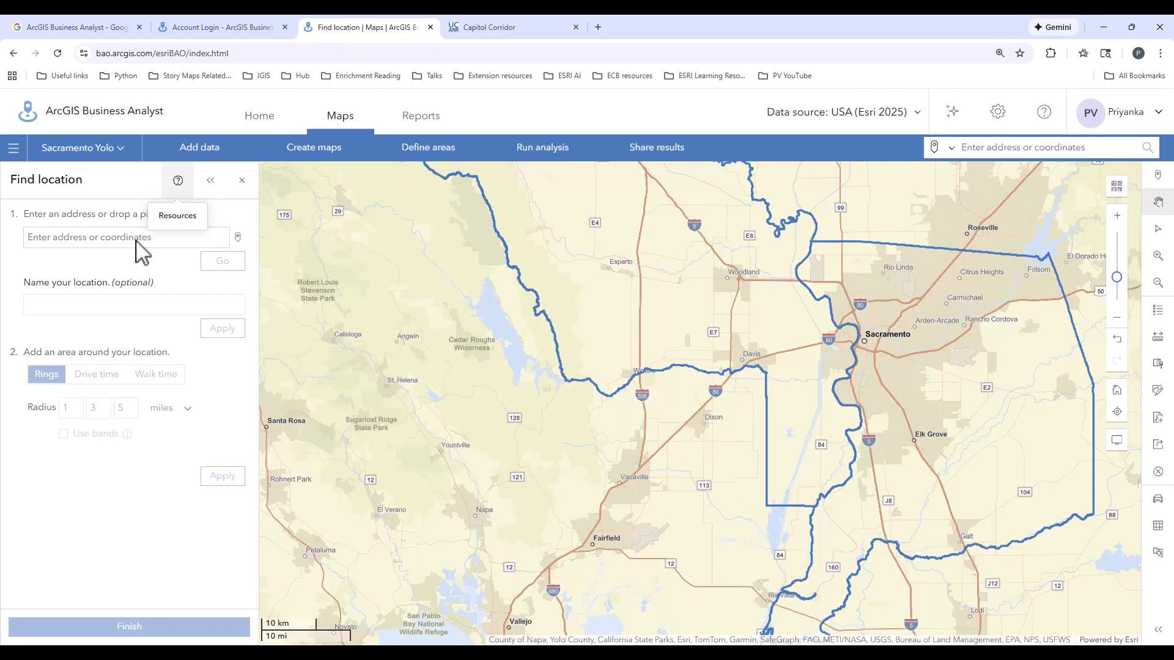
pyautogui.click(74, 243)
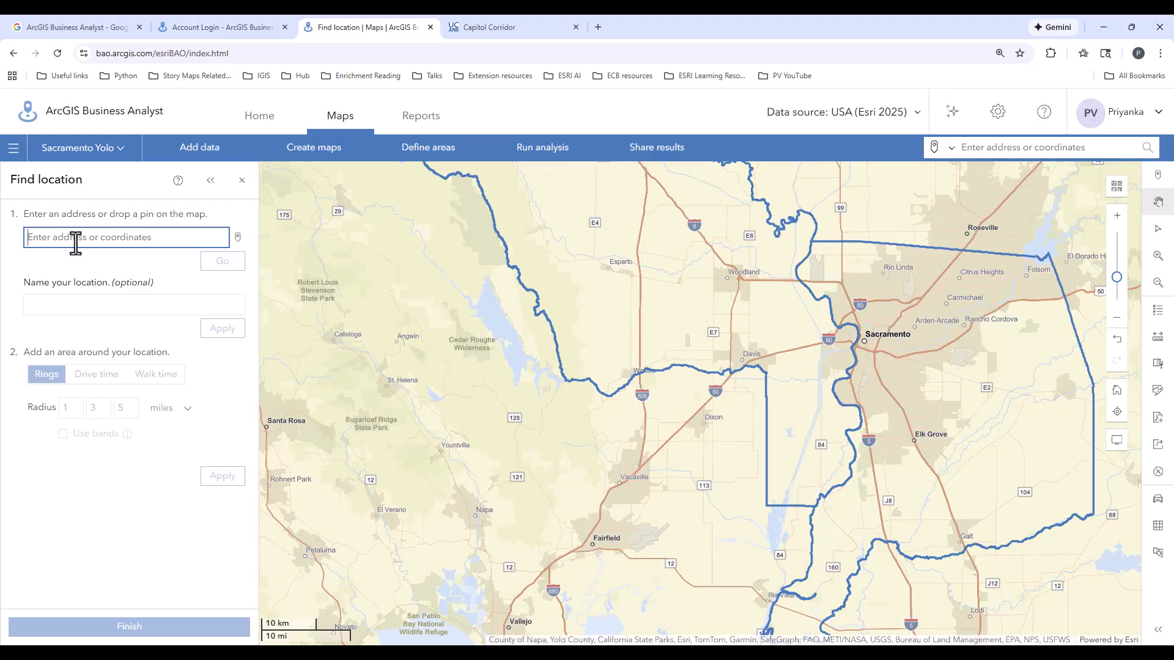
pyautogui.hotkey('ctrl', 'v')
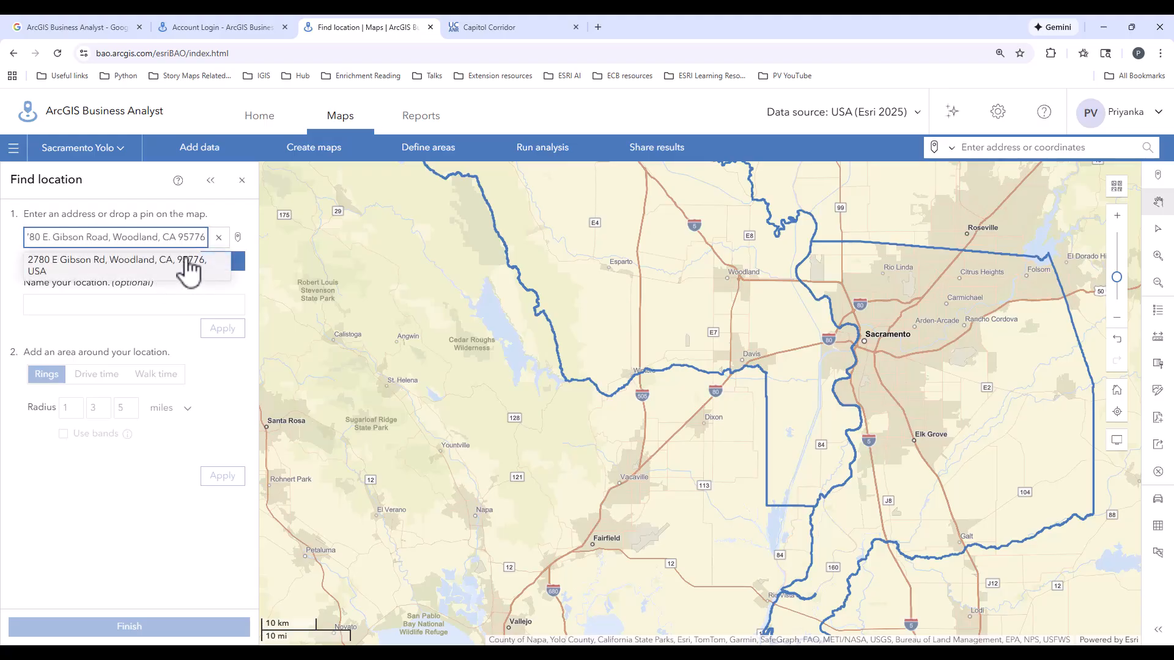
pyautogui.click(241, 267)
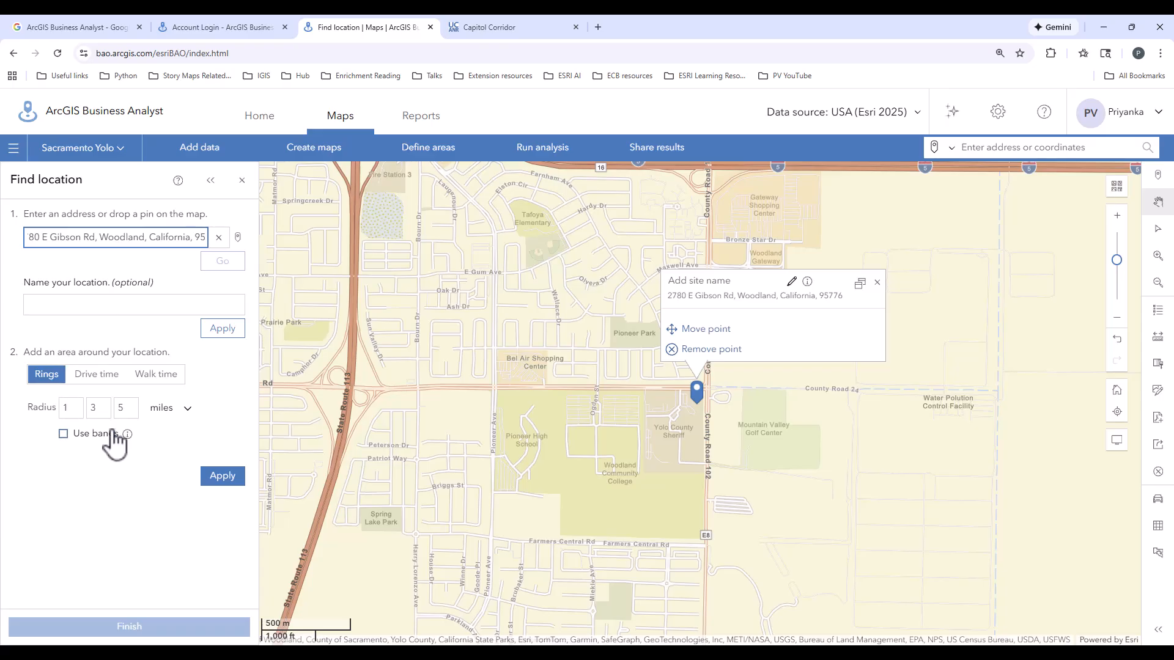
# Add rings of 2, 5 and 10 miles around the Woodland office point, using bands.
pyautogui.moveTo(128, 434)
pyautogui.click(110, 497)
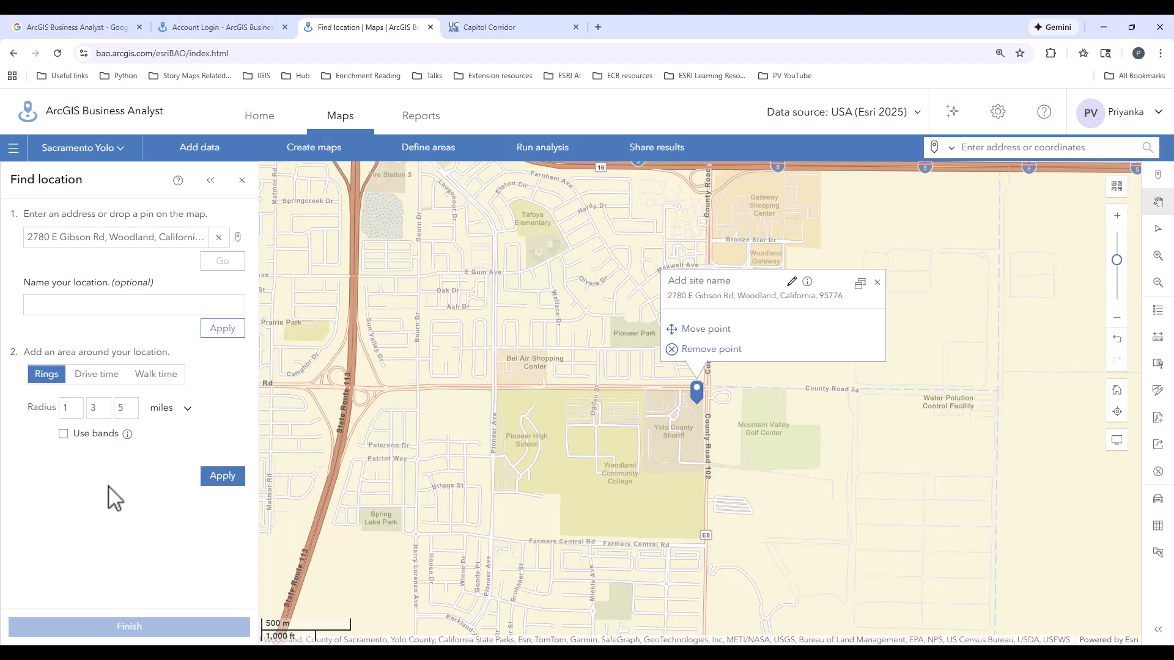
pyautogui.click(76, 416)
pyautogui.click(98, 410)
pyautogui.click(129, 409)
pyautogui.click(63, 433)
pyautogui.click(215, 478)
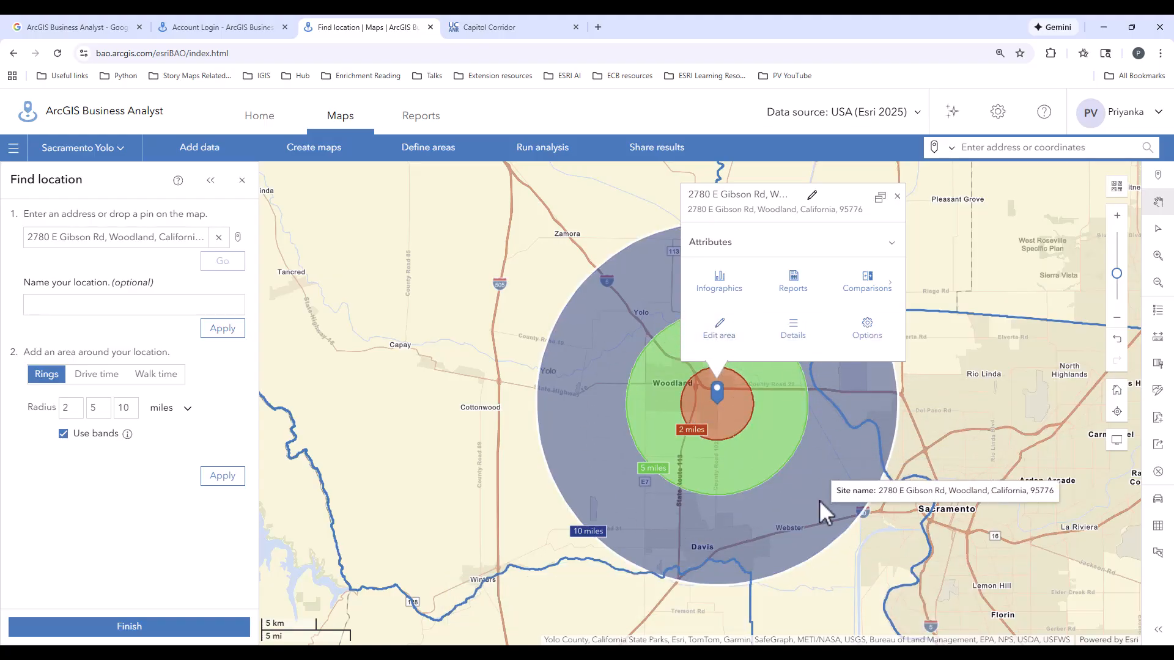
# Look through the standard infographics available for the ring site, and leave without running one.
pyautogui.click(721, 284)
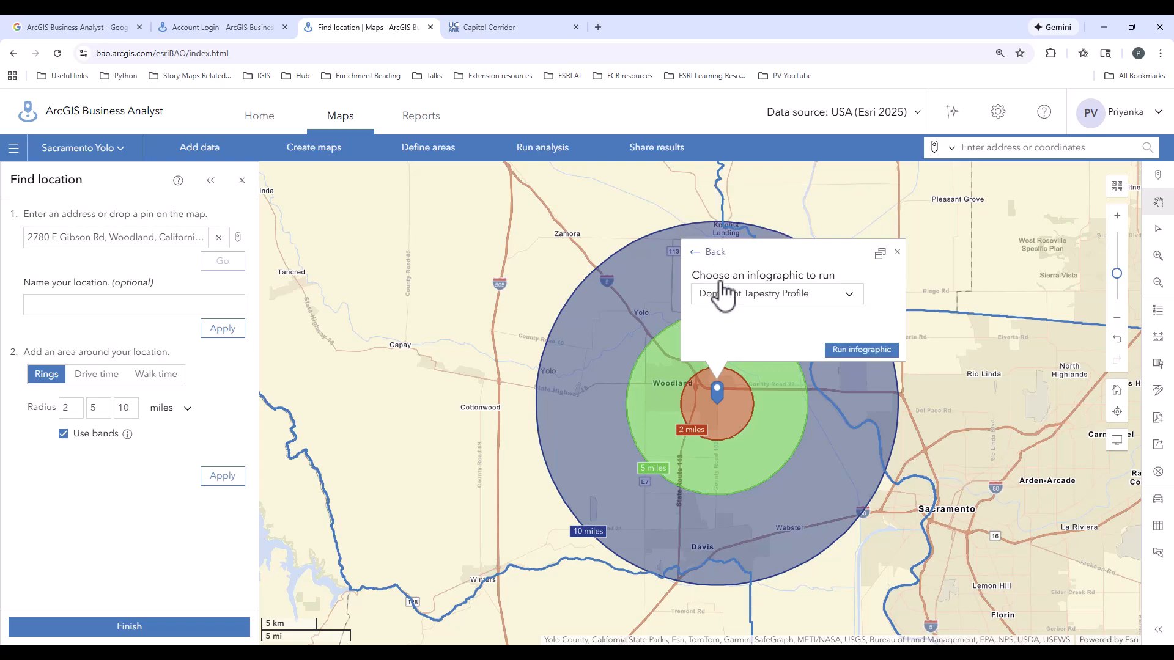
pyautogui.click(849, 294)
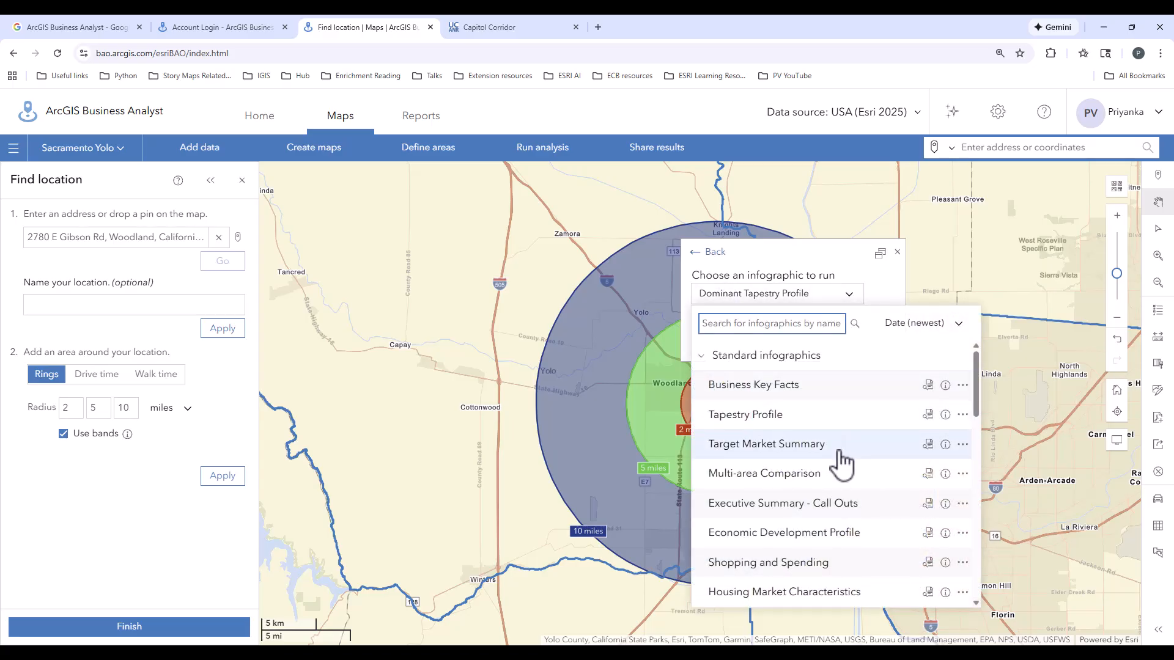
pyautogui.scroll(-3, 846, 498)
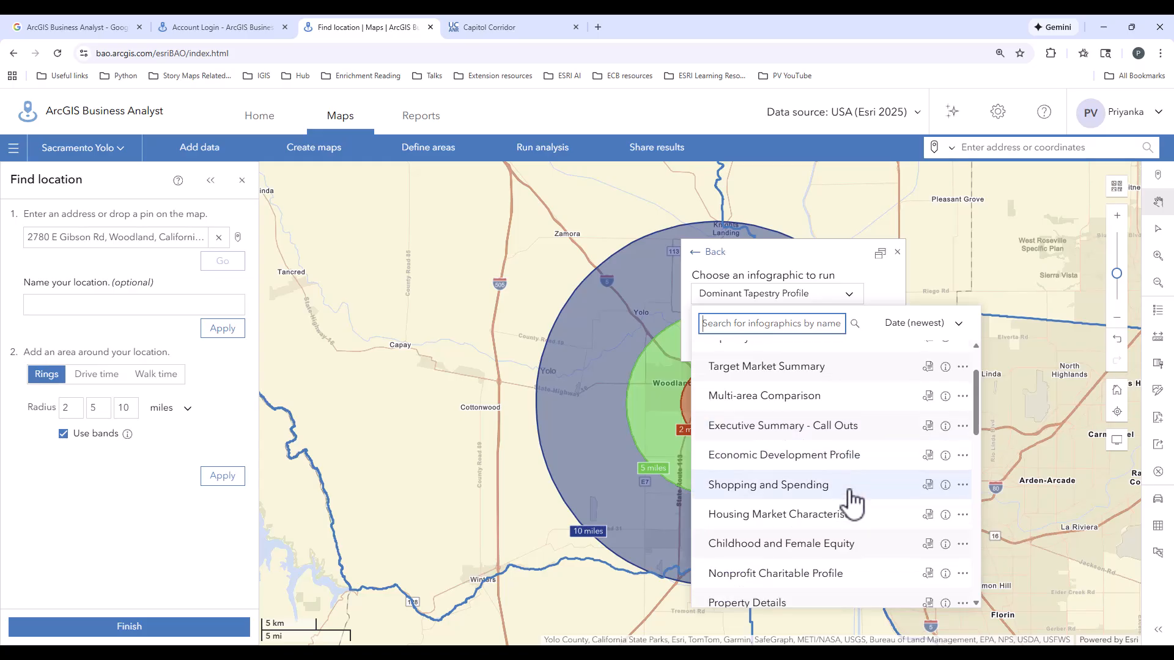
pyautogui.scroll(-2, 846, 498)
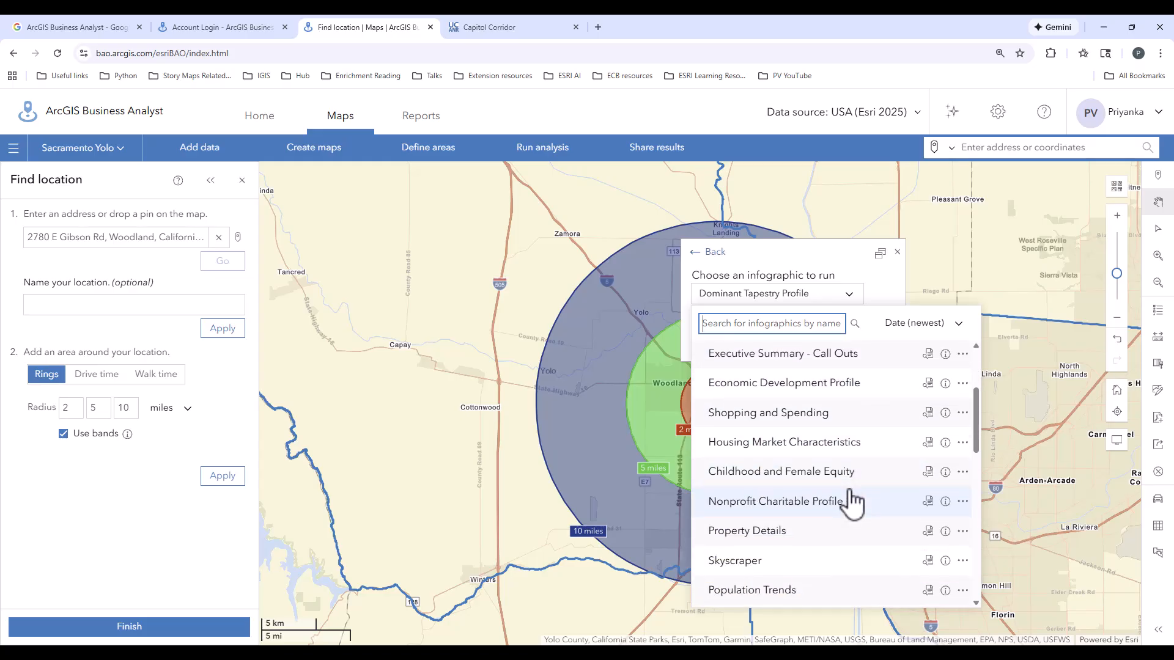
pyautogui.scroll(2, 846, 497)
pyautogui.scroll(3, 846, 498)
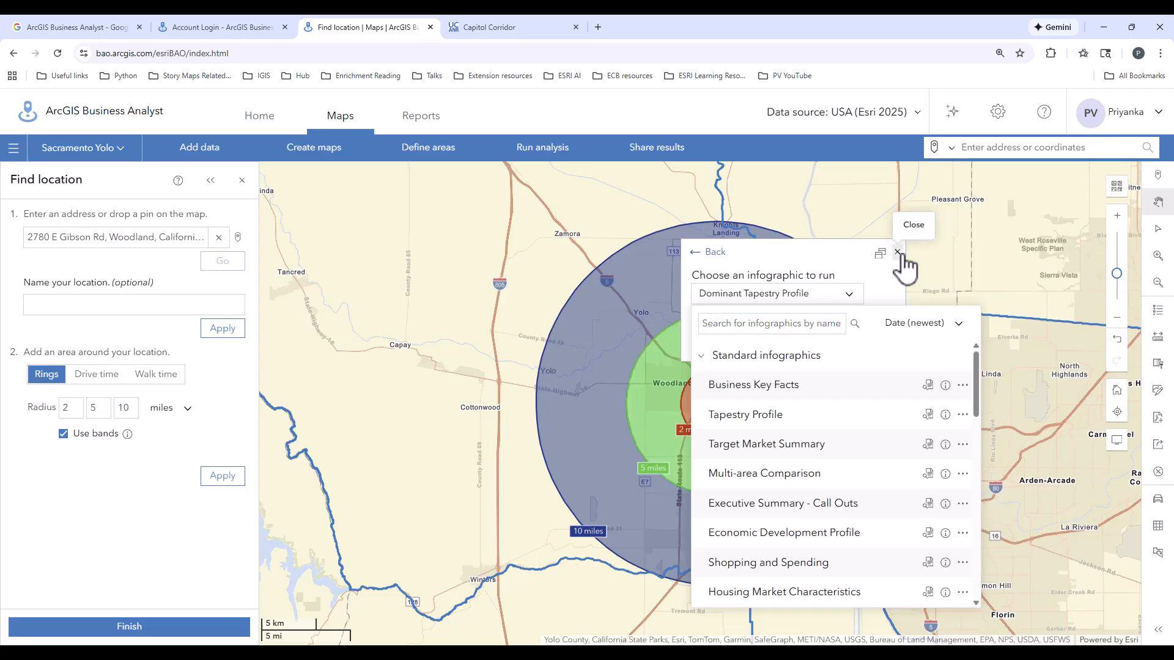
pyautogui.click(899, 253)
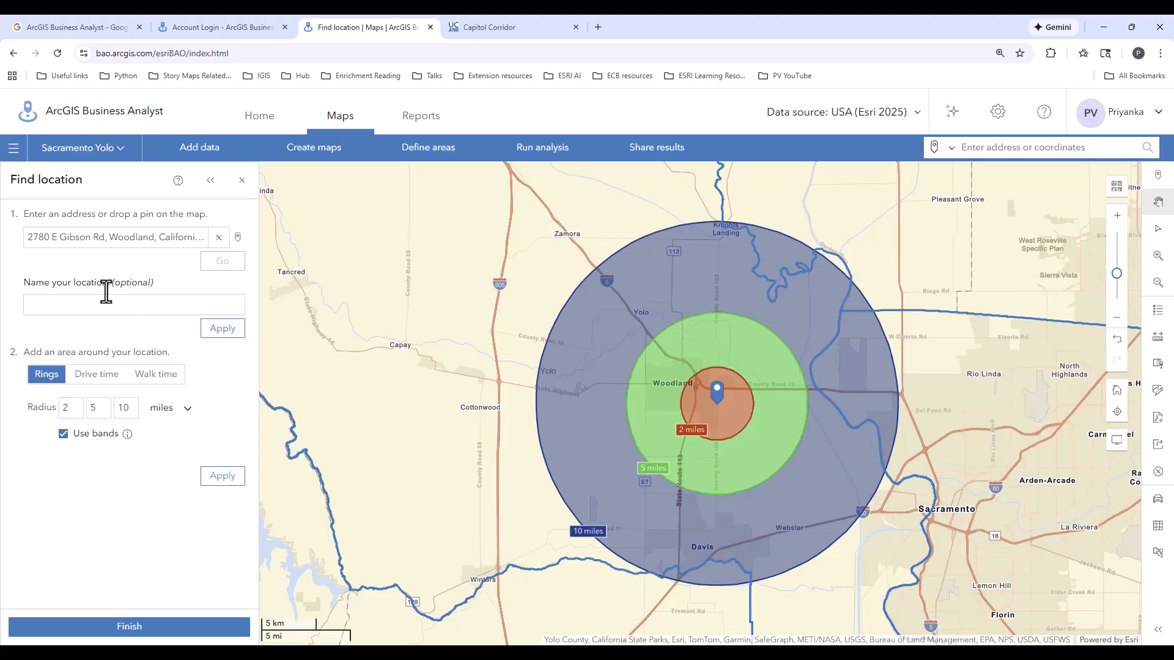
# Start a color-coded map and set its area of interest to the Woodland office site with the 2, 5 and 10 mile rings.
pyautogui.click(298, 158)
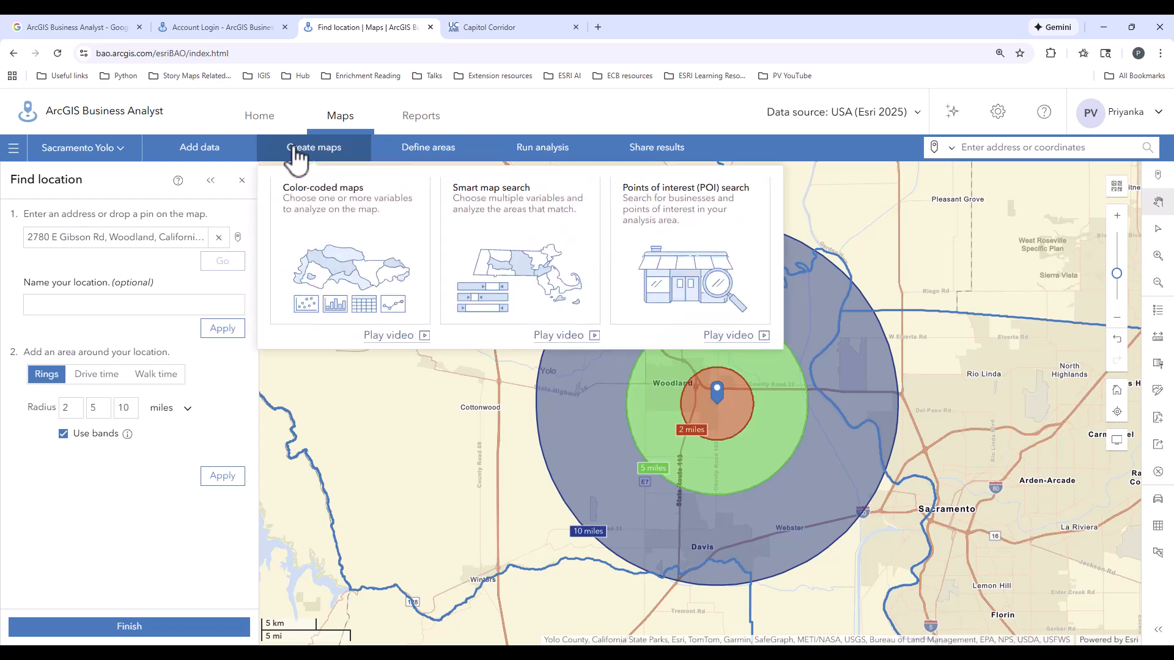
pyautogui.click(310, 264)
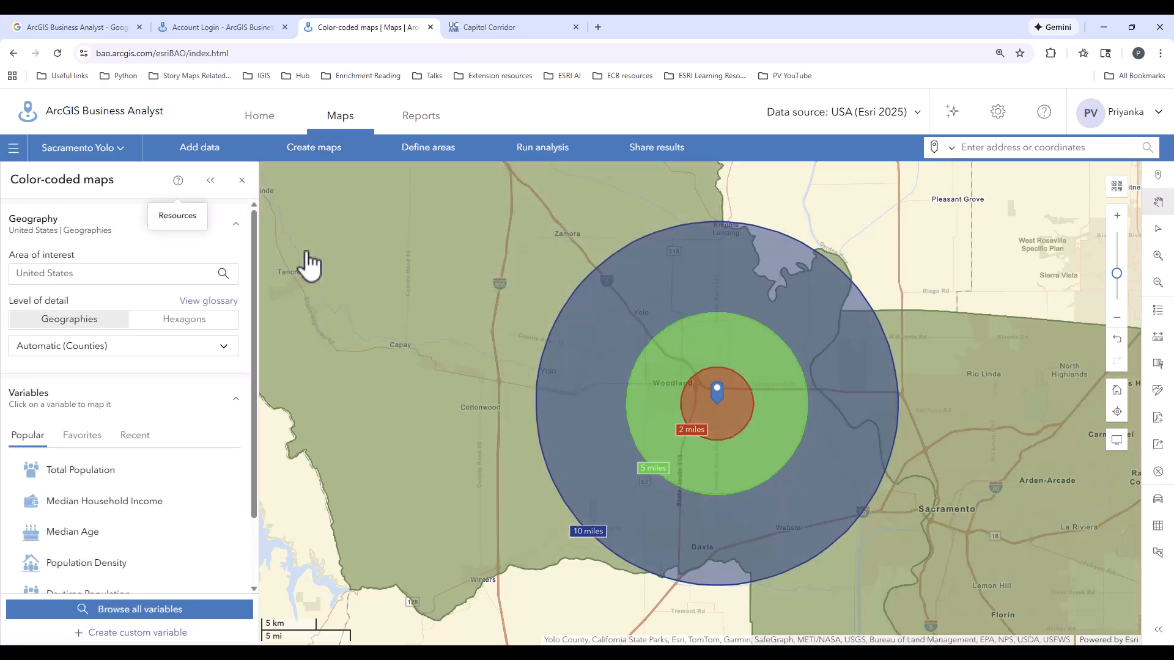
pyautogui.click(223, 273)
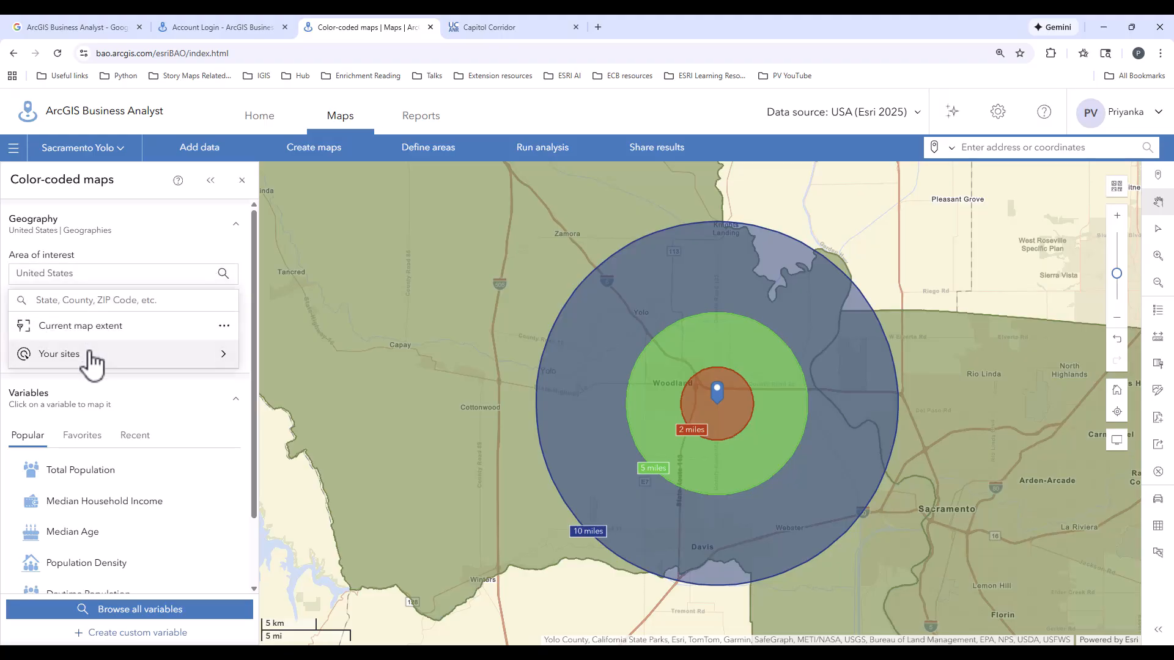
pyautogui.click(93, 356)
pyautogui.click(312, 255)
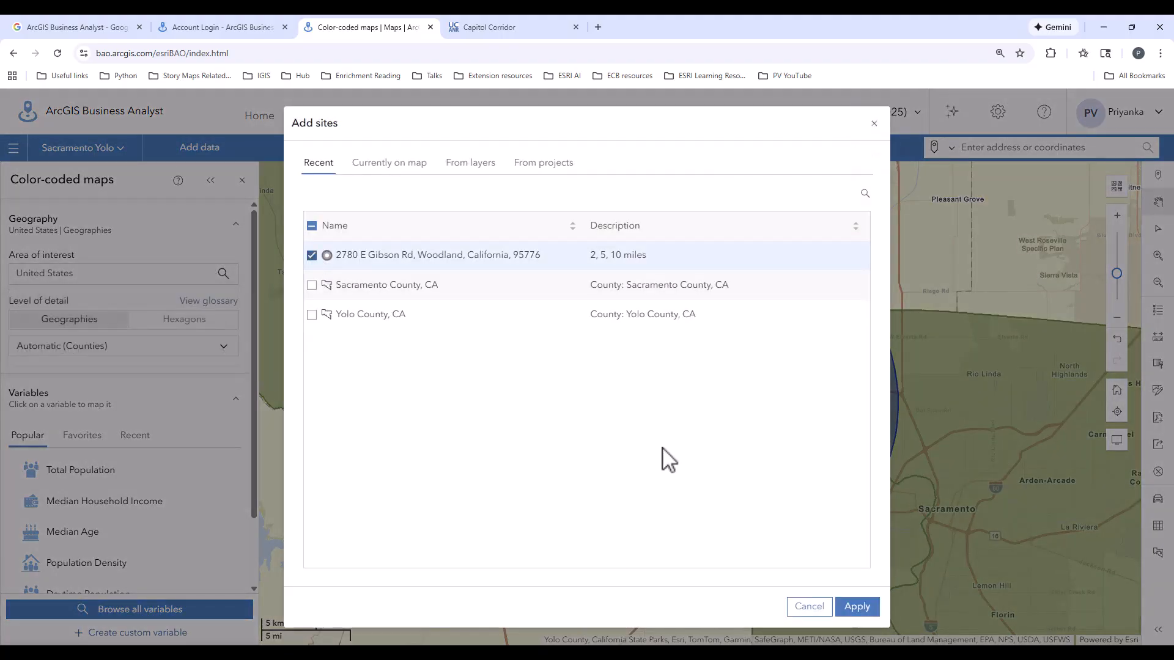
pyautogui.click(857, 607)
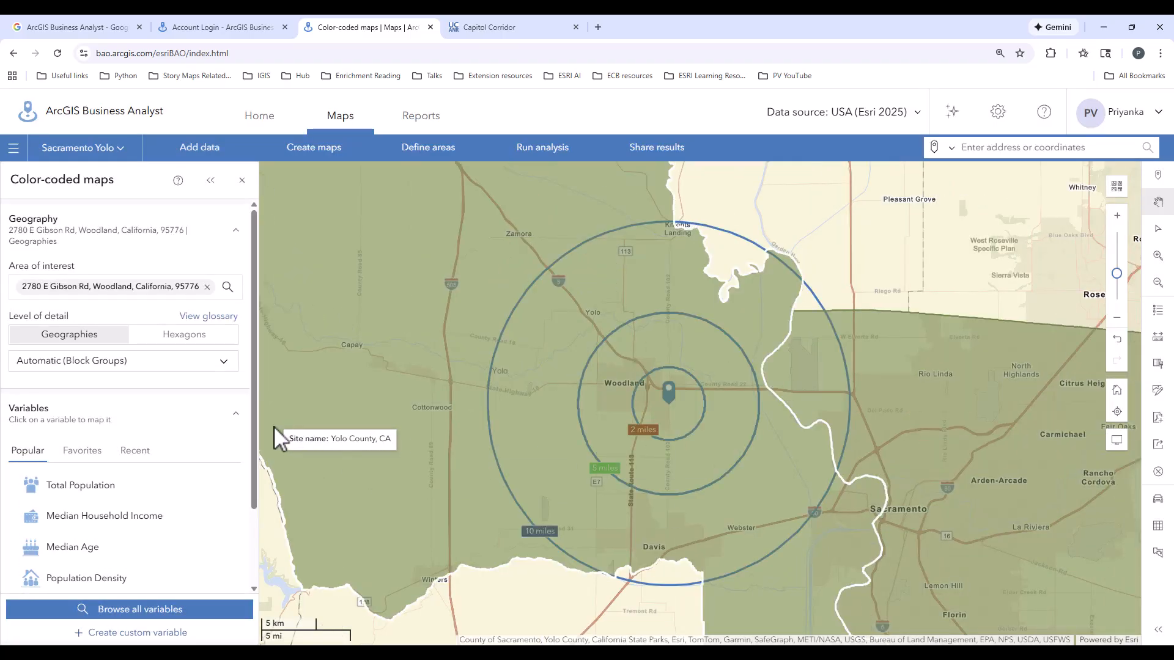
# Map Total Population by Census Tracts for the ring site, collapse the results table, and close the workflow without saving the layer.
pyautogui.click(94, 366)
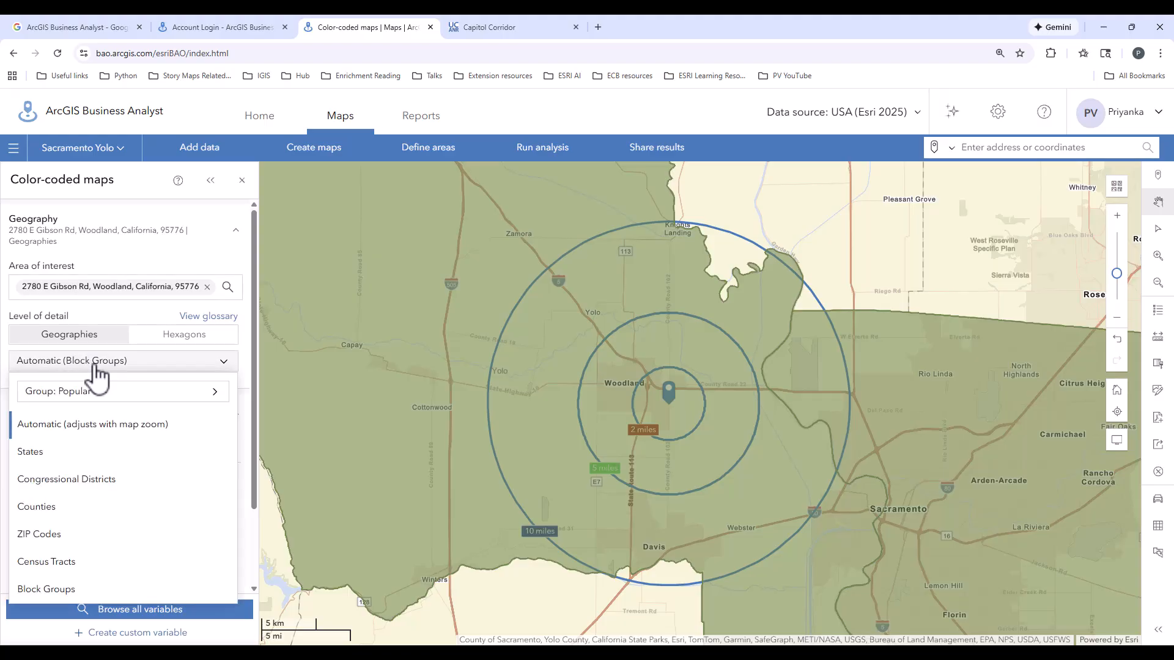
pyautogui.click(55, 563)
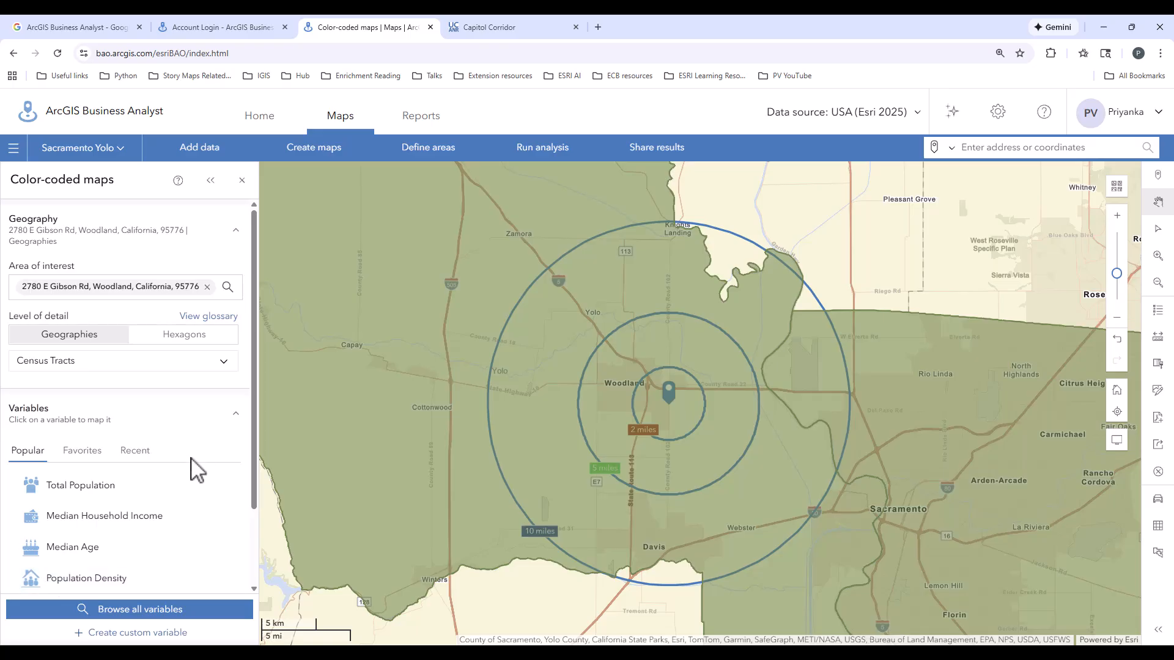
pyautogui.click(91, 488)
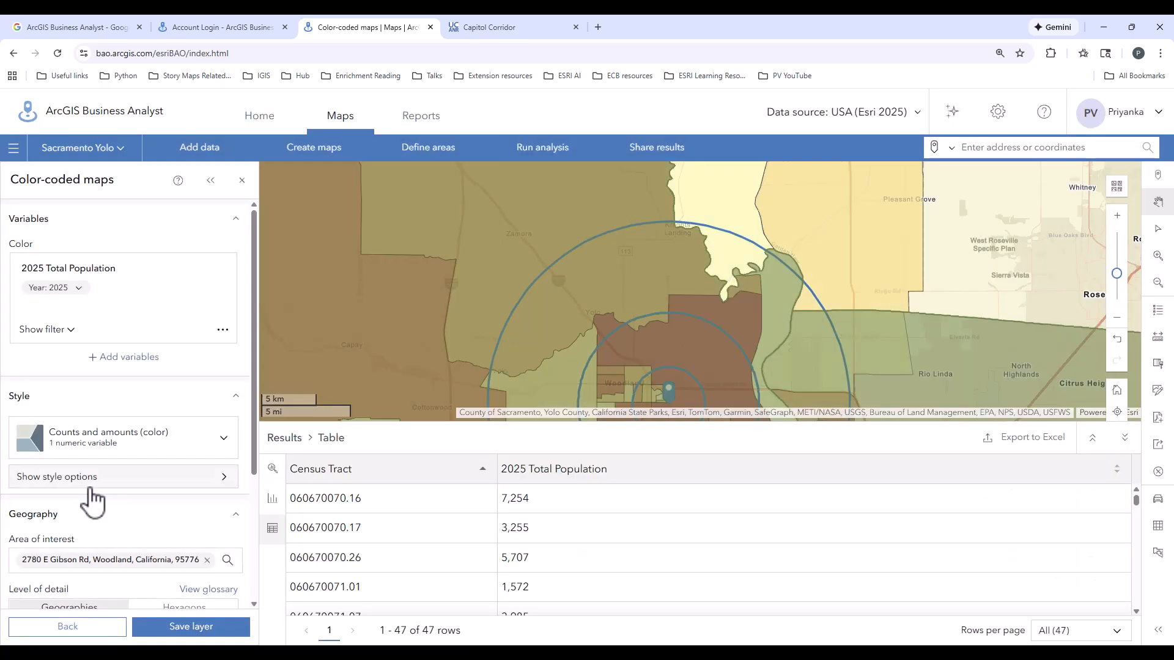
pyautogui.click(1124, 438)
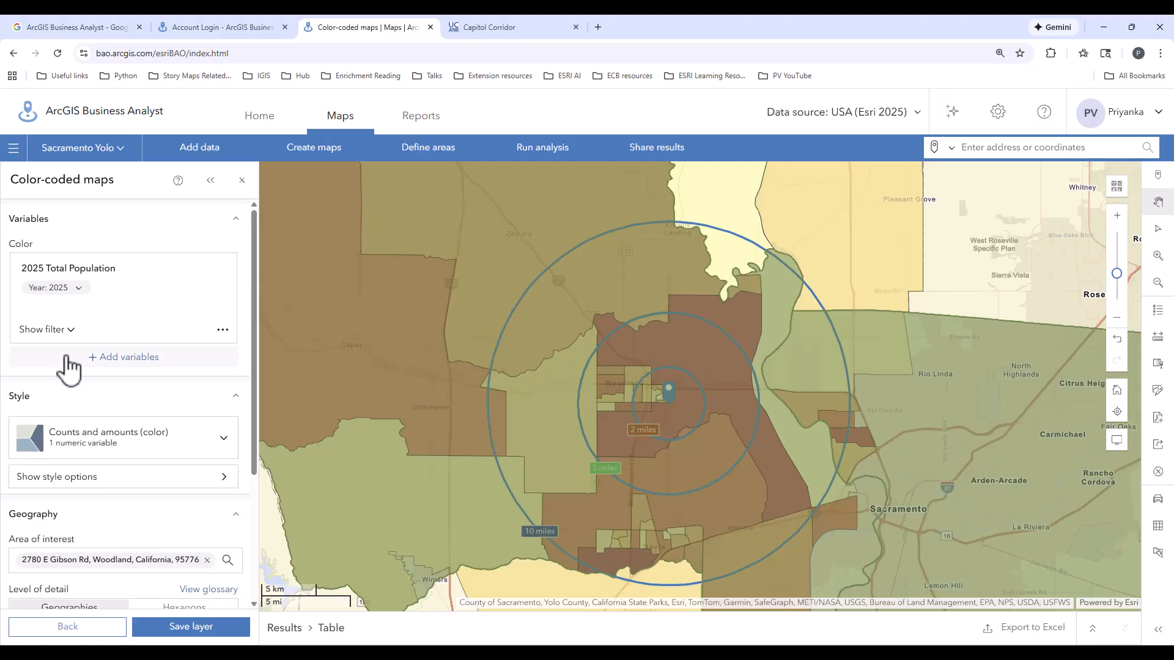
pyautogui.scroll(-2, 149, 474)
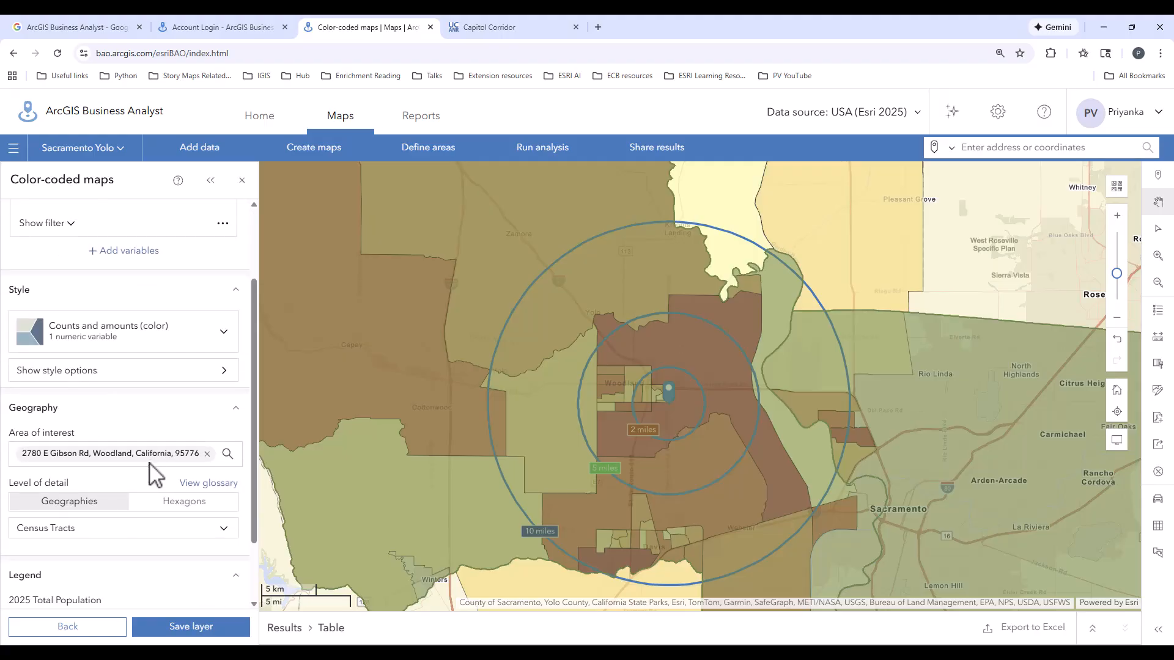
pyautogui.scroll(2, 153, 476)
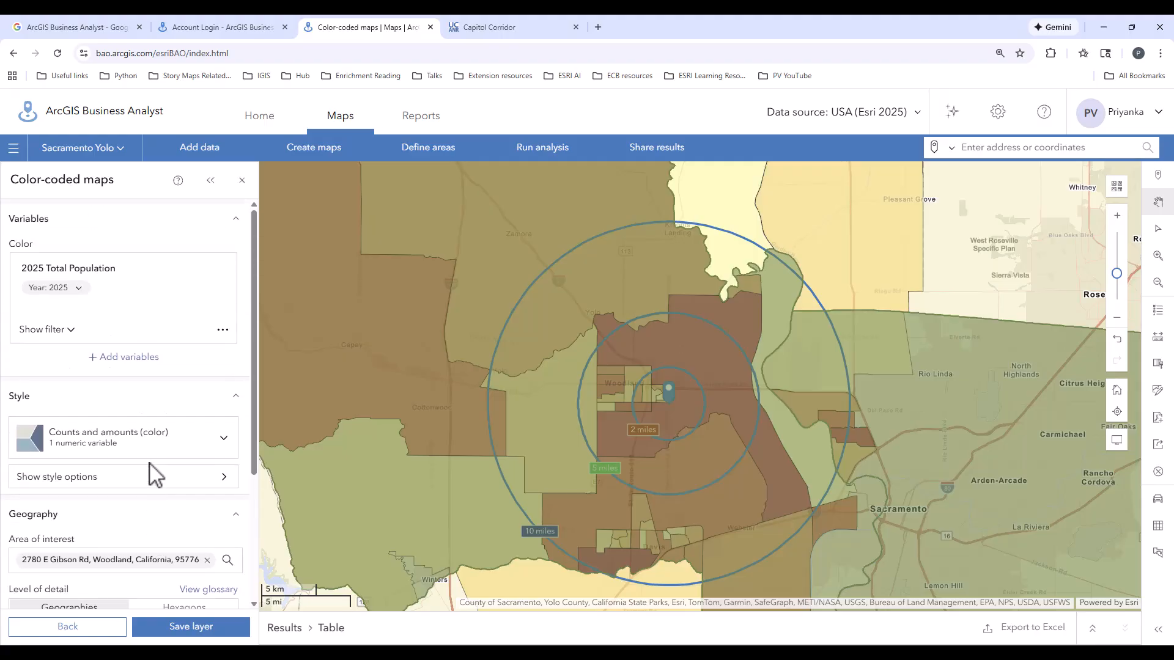
pyautogui.click(242, 181)
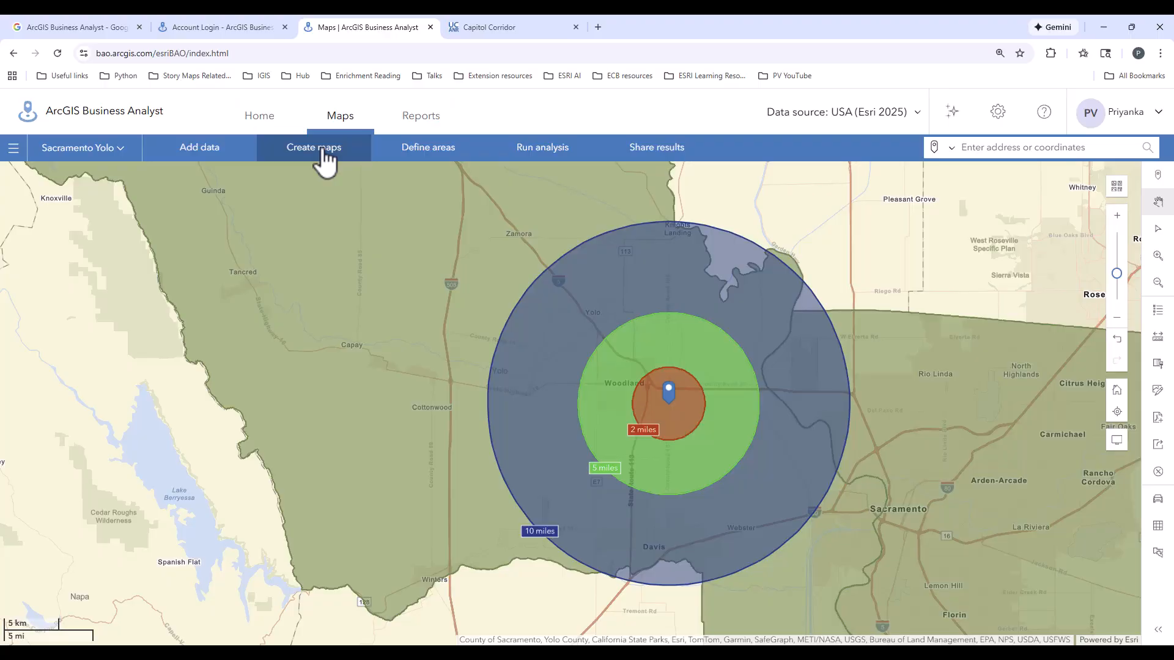
# Hide the My geographies layer of the Sacramento Yolo project.
pyautogui.click(103, 149)
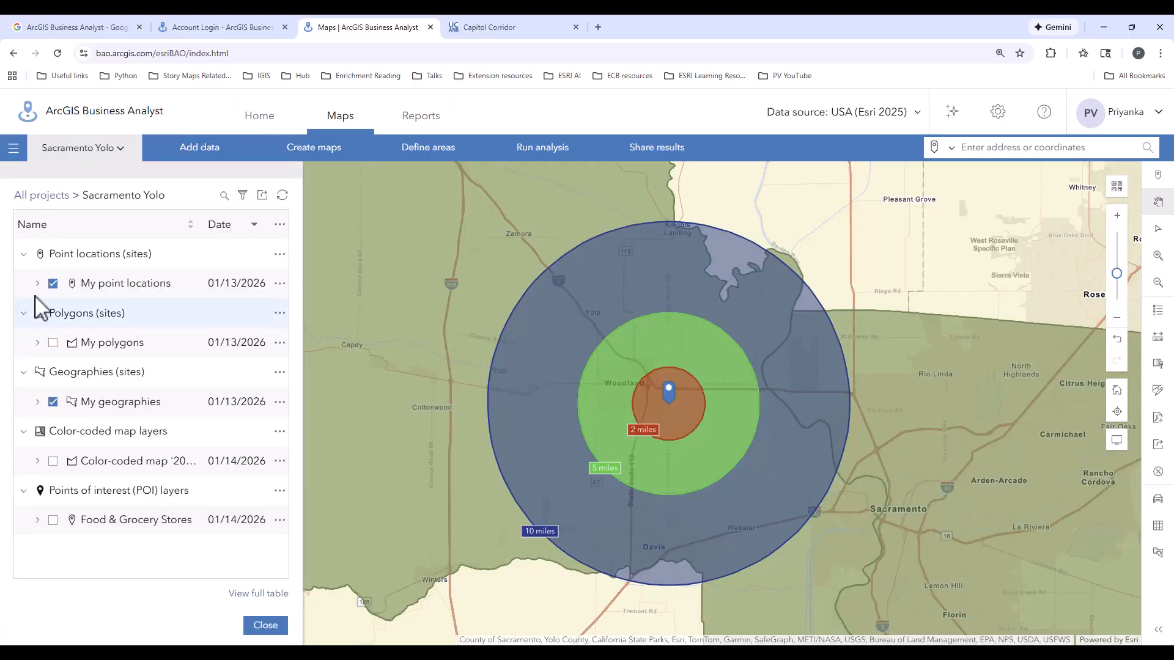
pyautogui.click(53, 402)
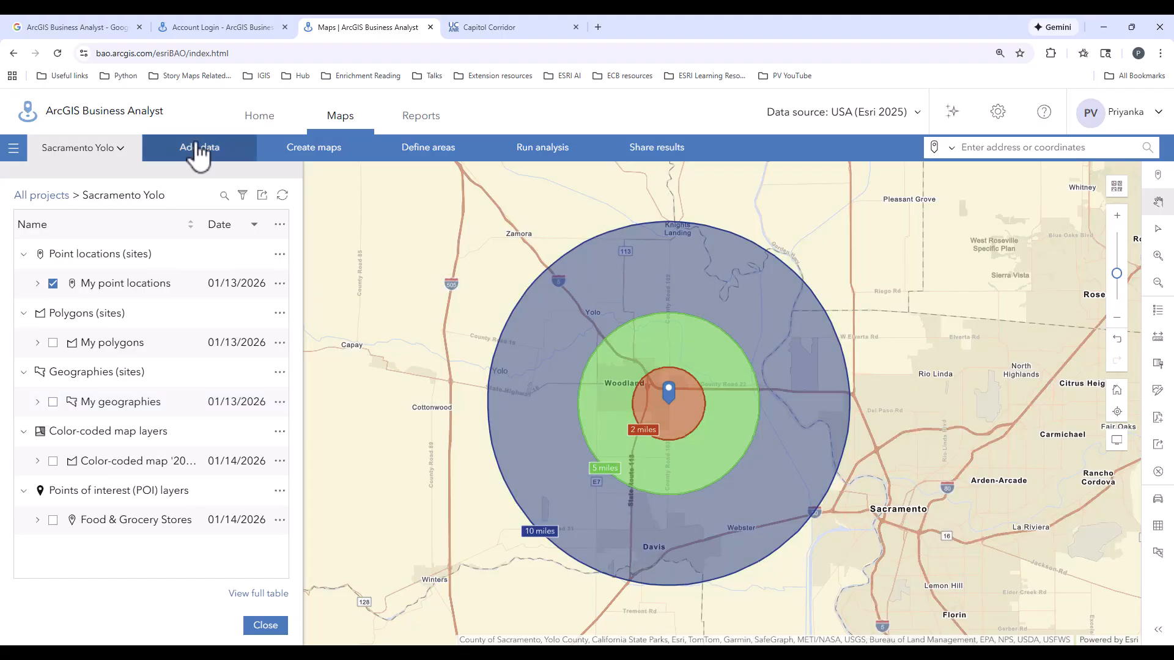
# Start another color-coded map and use the saved Woodland office site with its 2, 5 and 10 mile rings as the area of interest.
pyautogui.click(314, 149)
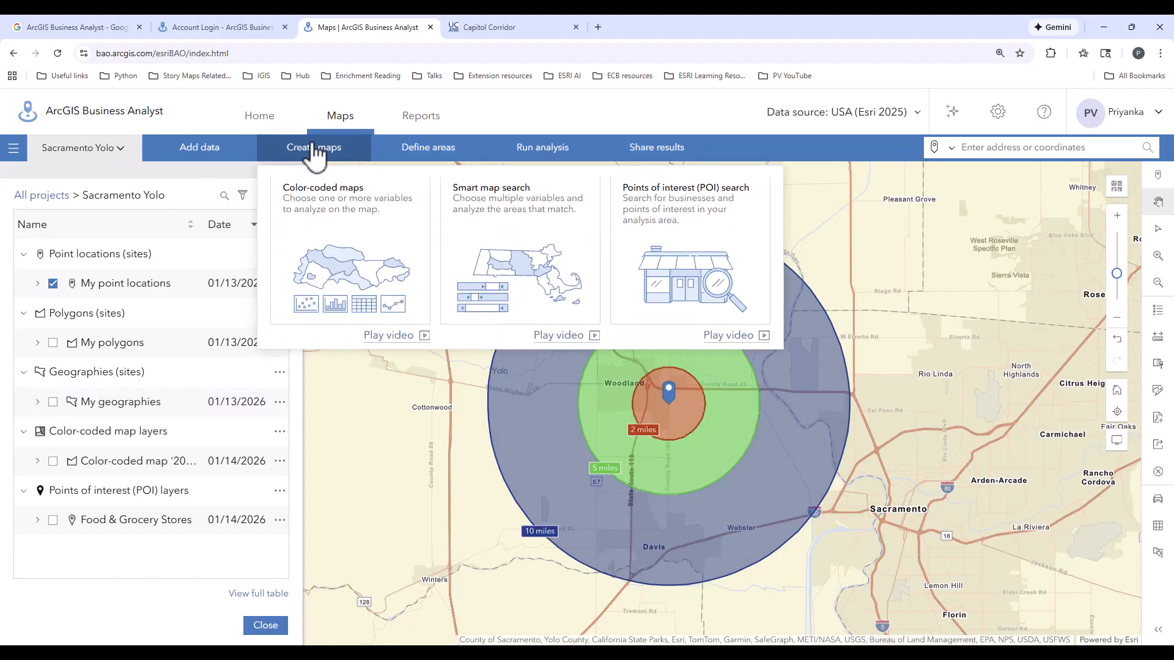
pyautogui.click(313, 264)
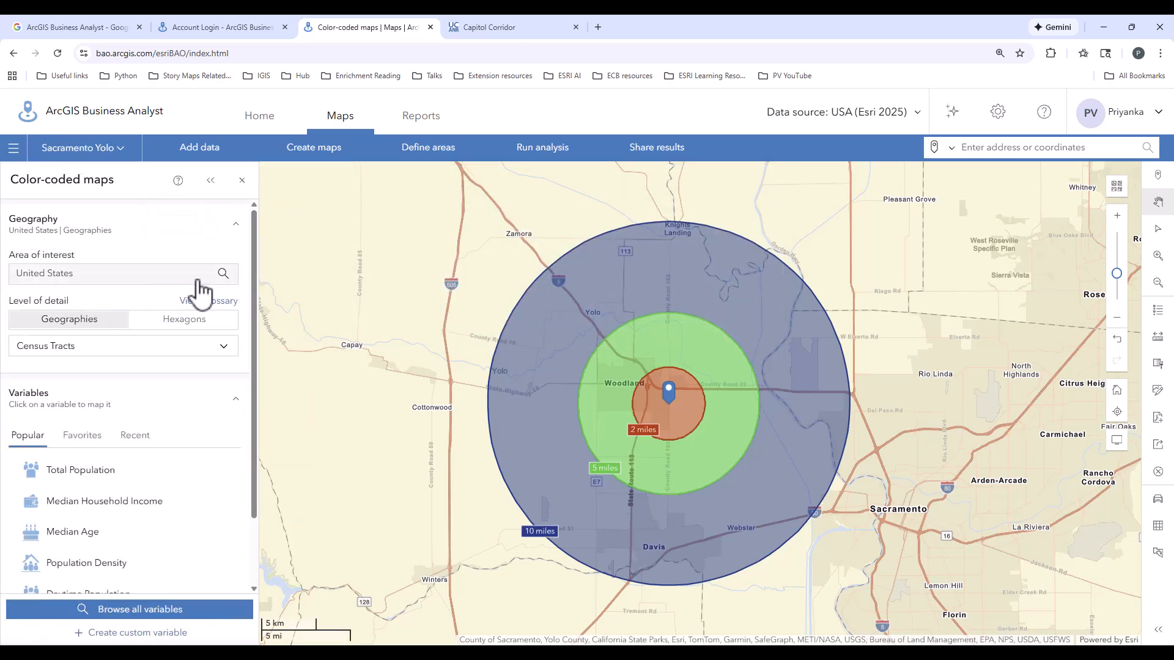
pyautogui.click(223, 275)
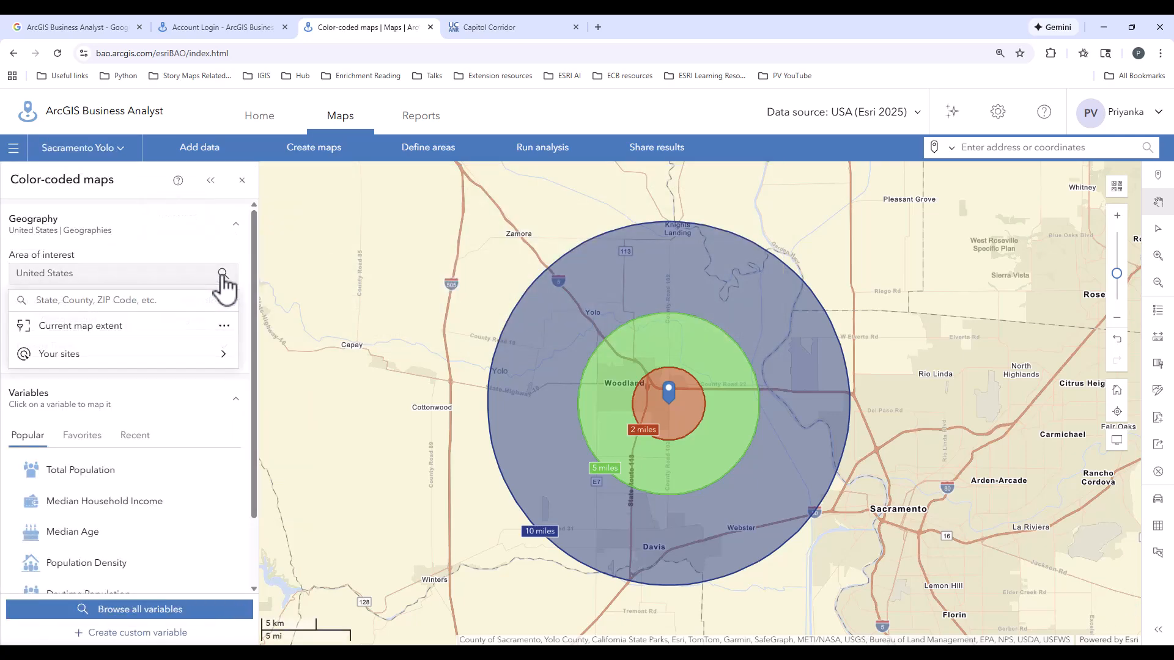
pyautogui.click(107, 354)
pyautogui.click(311, 257)
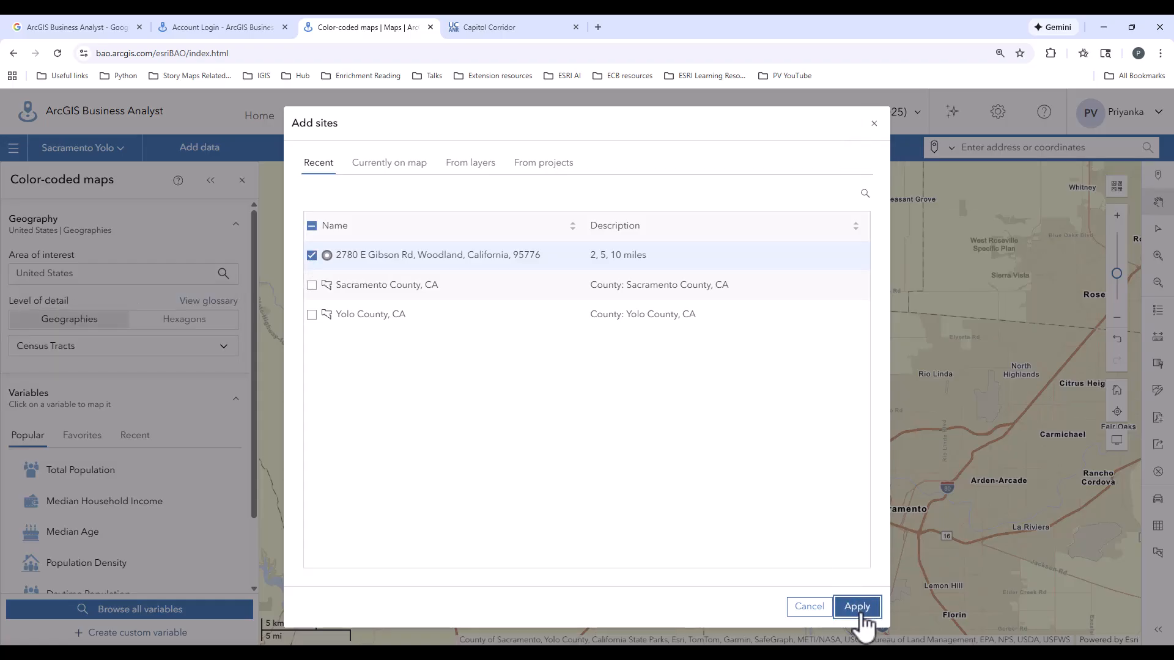
pyautogui.click(856, 607)
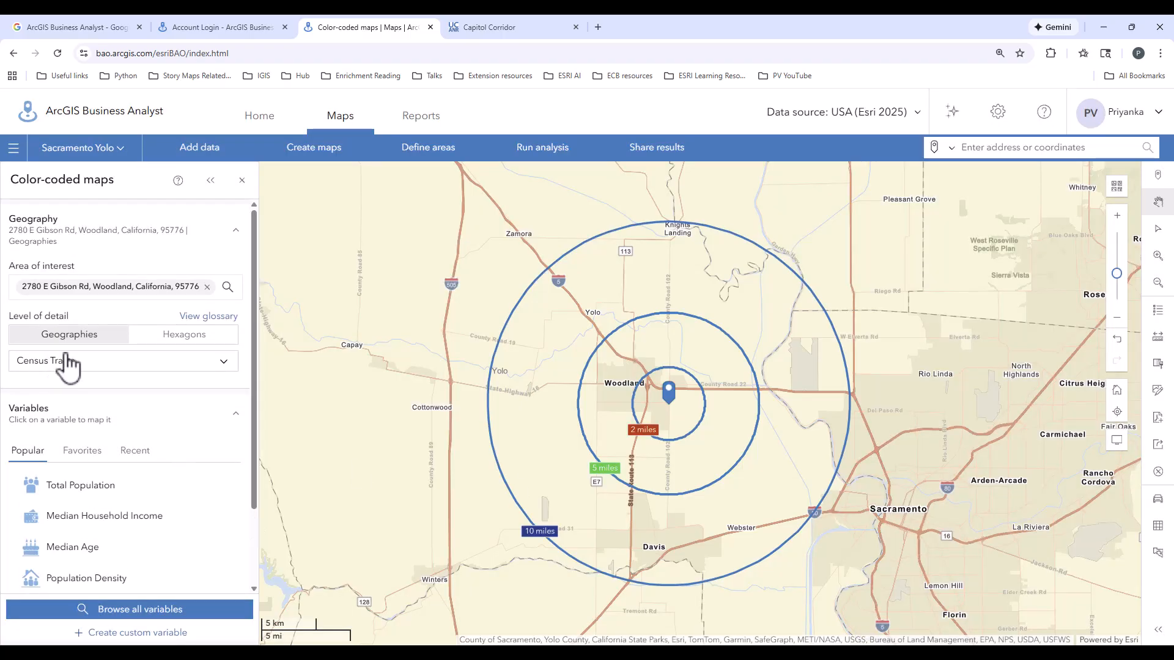
# Browse all available variables and look through the Income category.
pyautogui.scroll(-2, 126, 426)
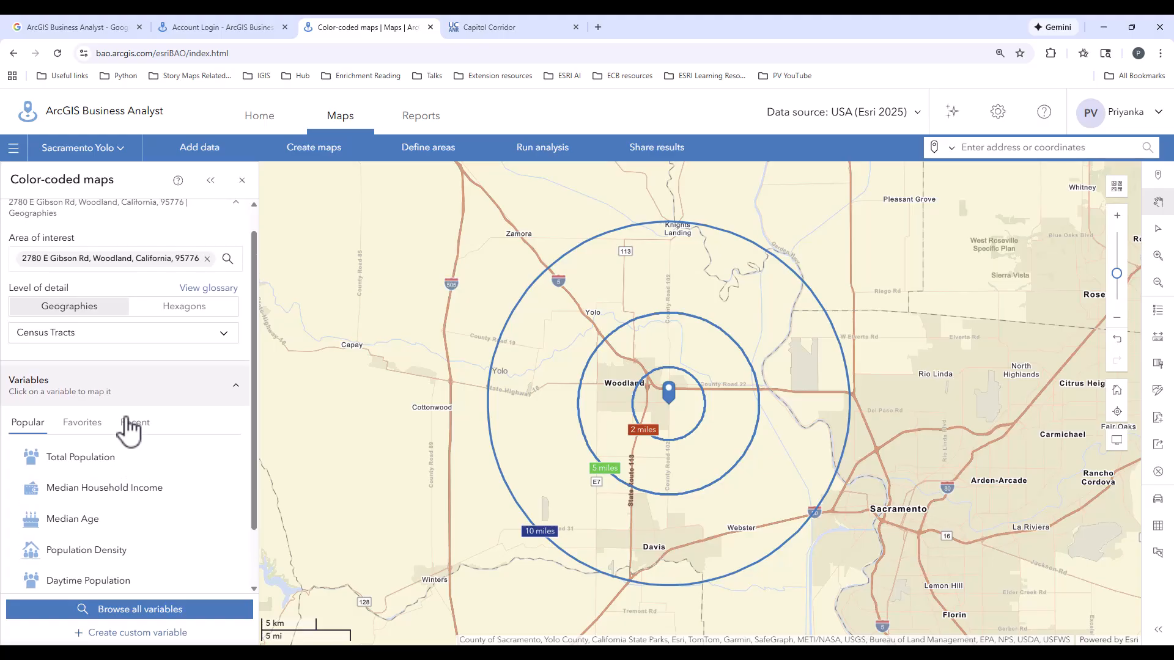
pyautogui.click(105, 616)
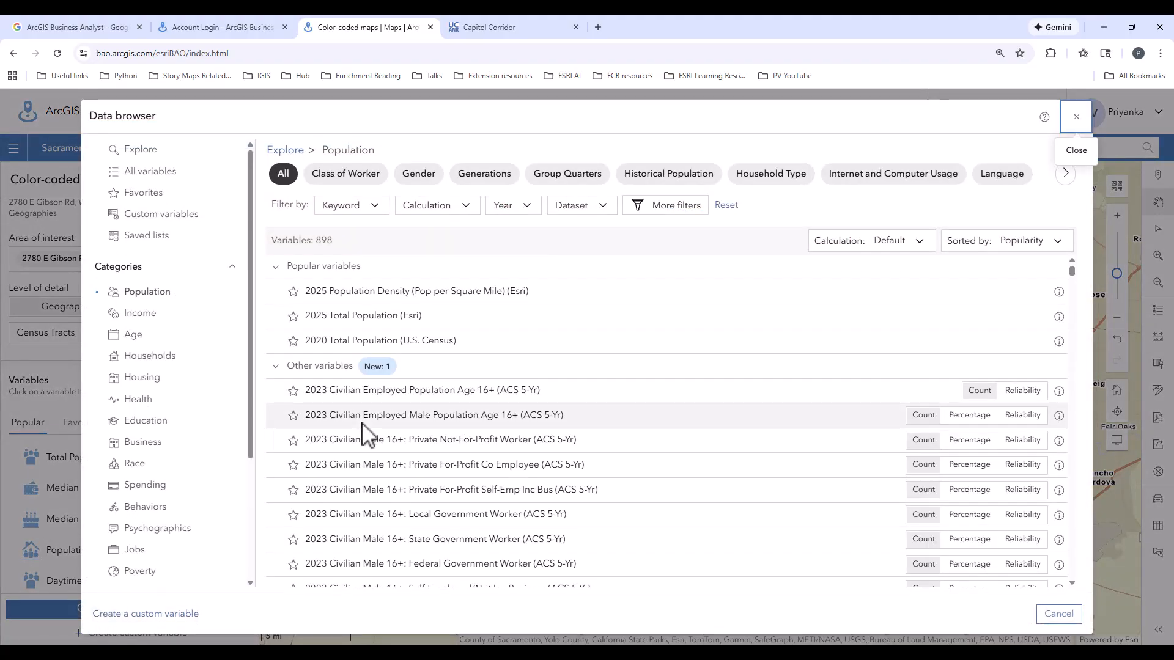
pyautogui.click(135, 319)
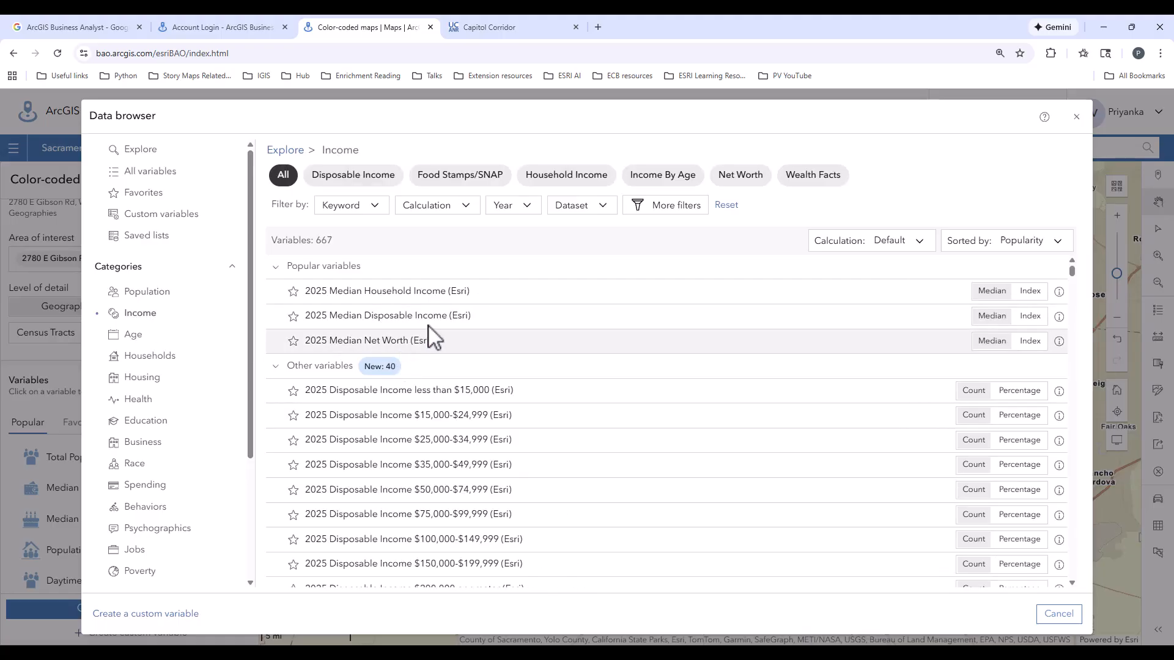
pyautogui.scroll(-3, 550, 367)
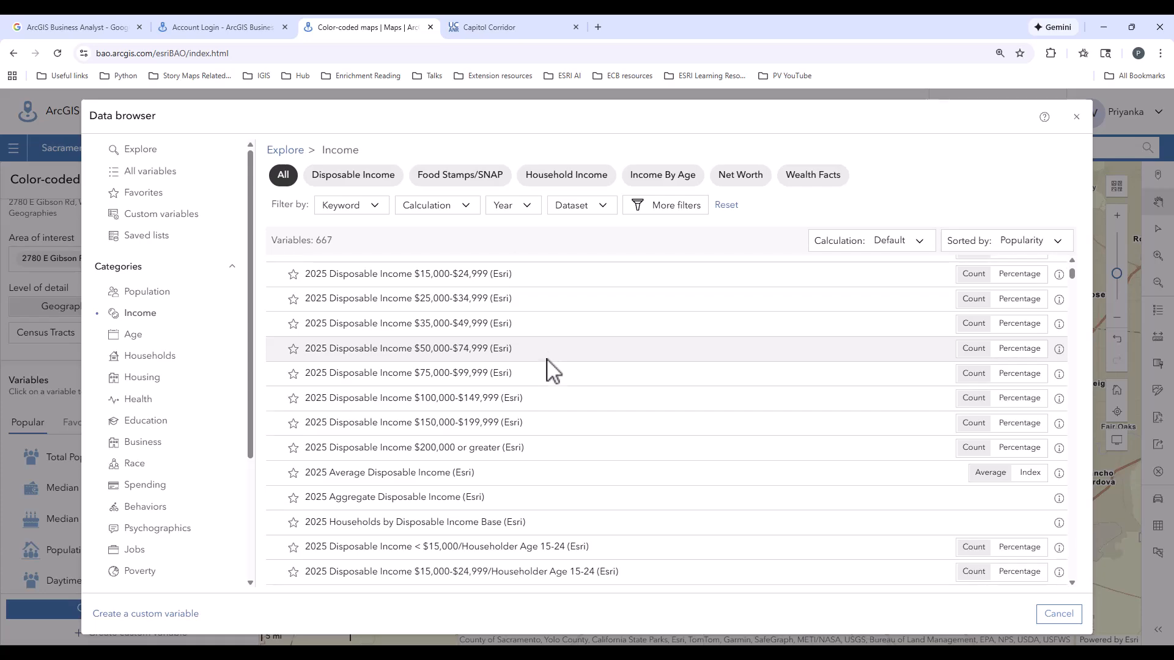
pyautogui.scroll(-1, 552, 370)
pyautogui.scroll(4, 551, 368)
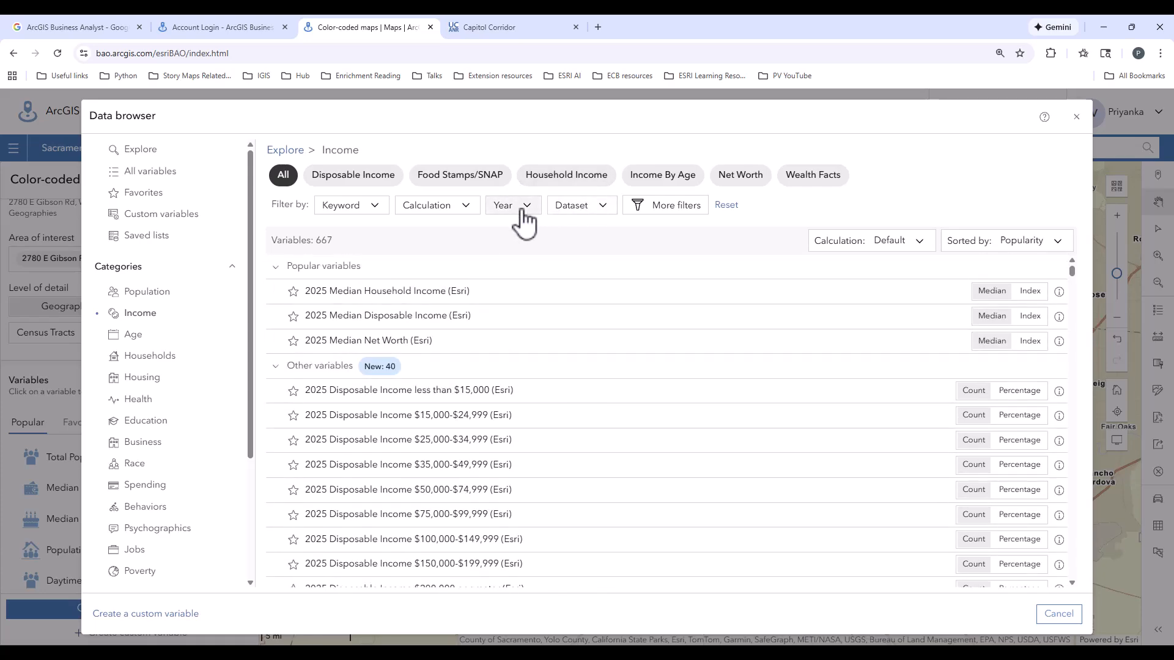
# Filter the Income variables to the ACS 2019-2023 datasets by excluding Esri Updated Demographics, and look through the filtered list.
pyautogui.click(605, 211)
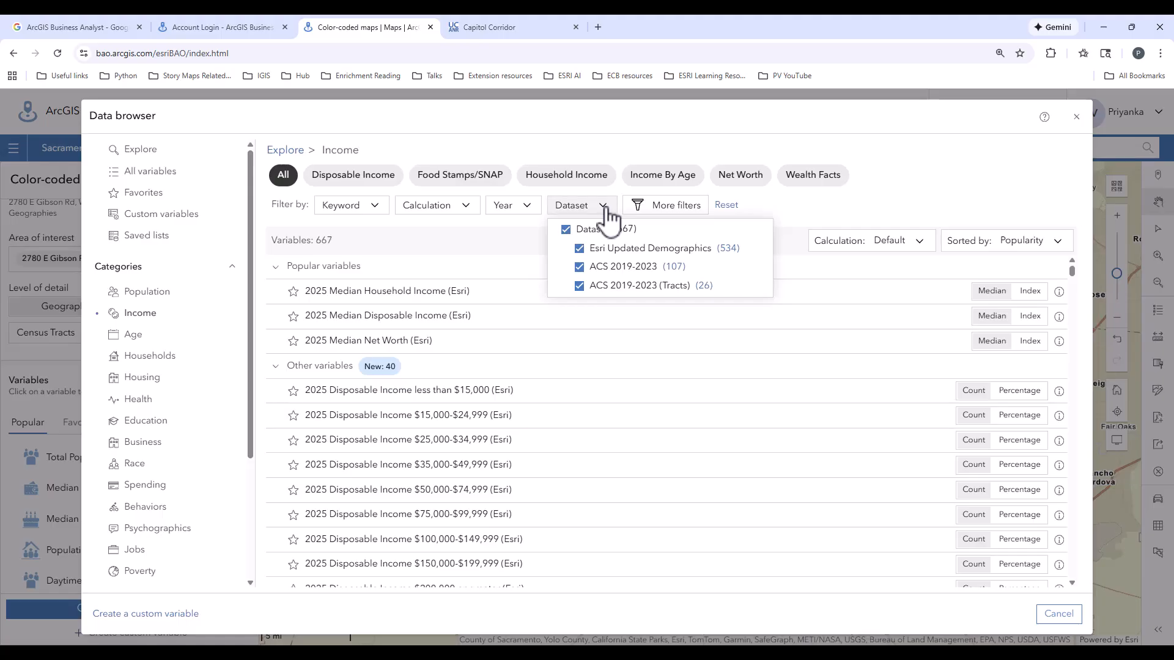
pyautogui.click(581, 250)
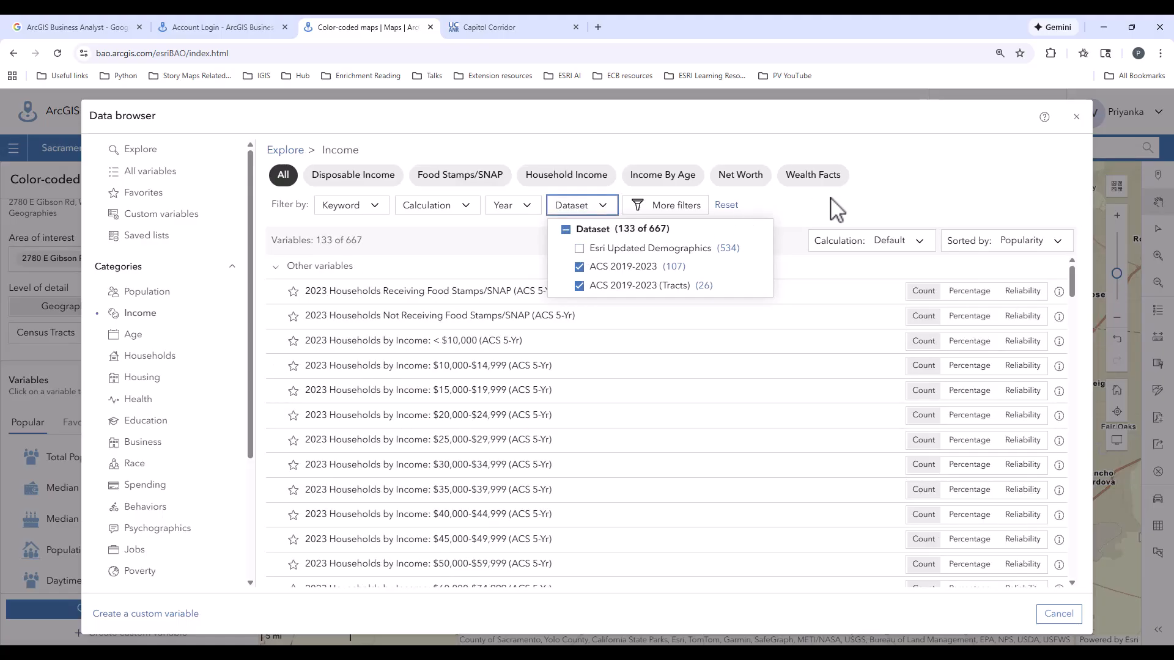
pyautogui.click(841, 212)
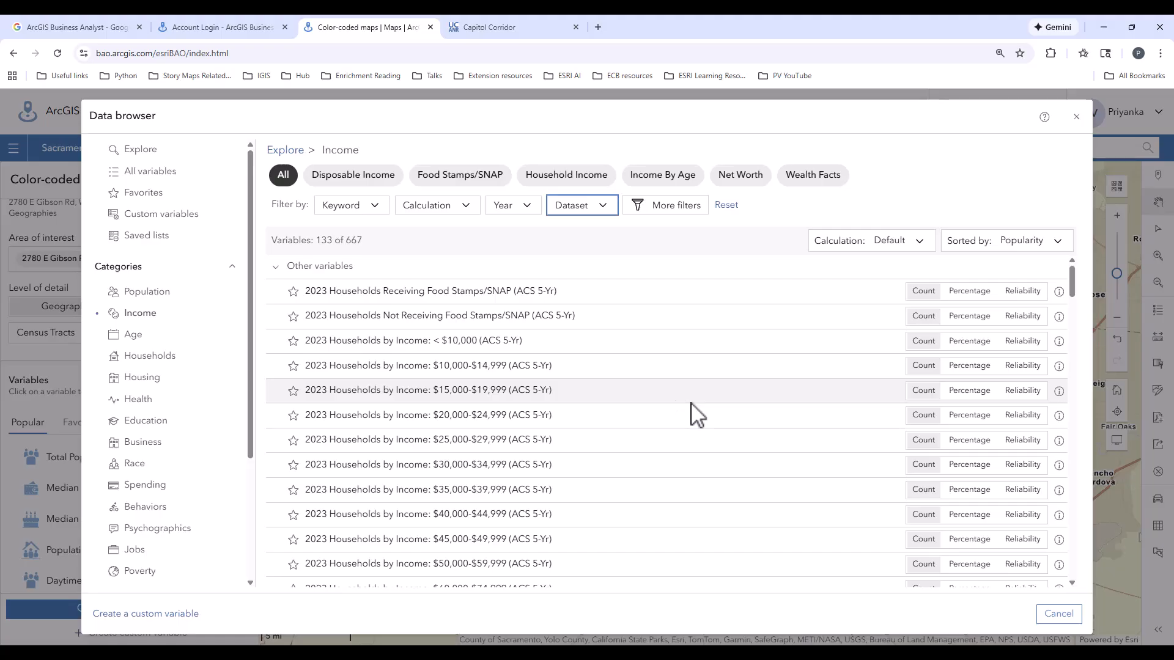
pyautogui.scroll(-4, 553, 486)
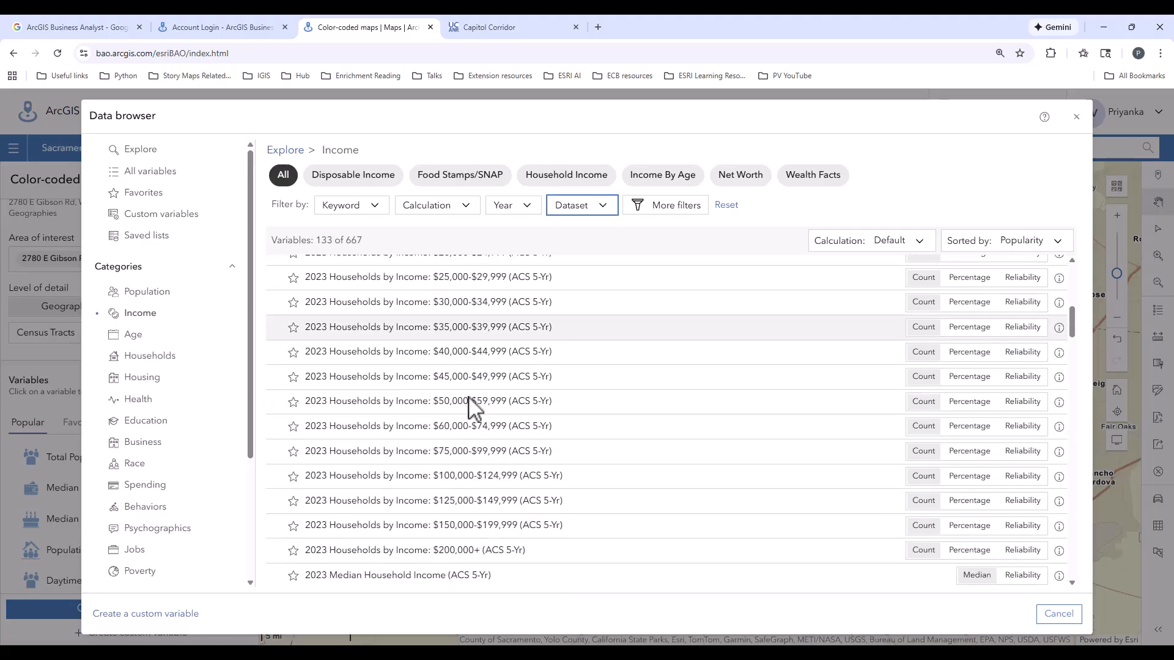
pyautogui.scroll(-5, 477, 413)
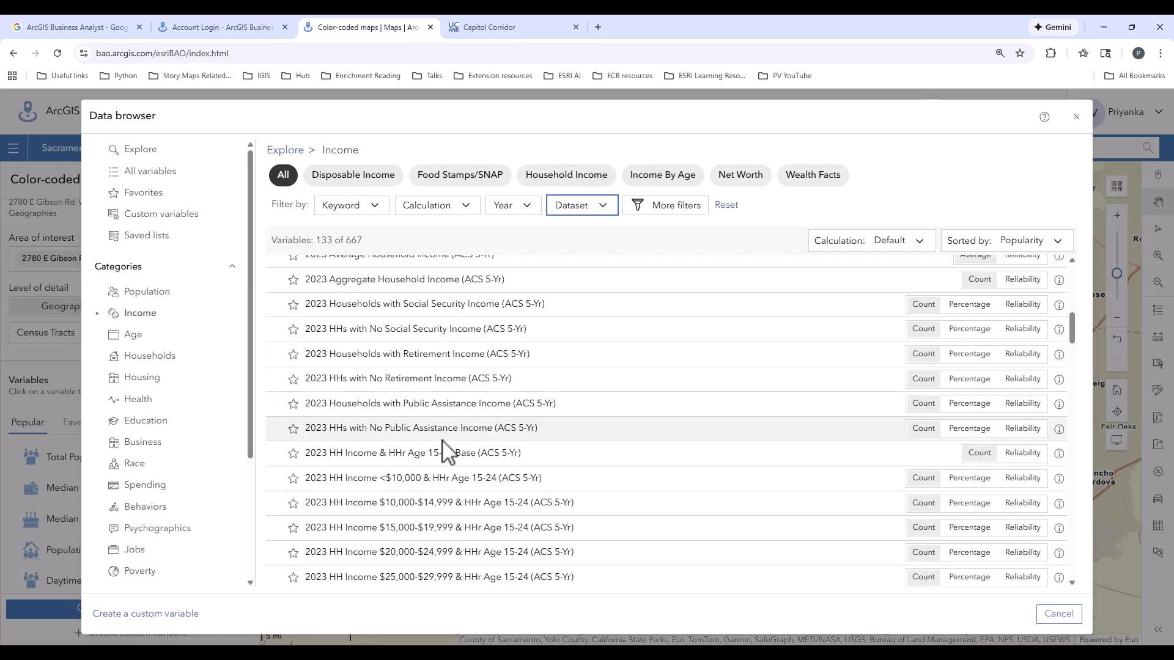
pyautogui.scroll(-4, 483, 489)
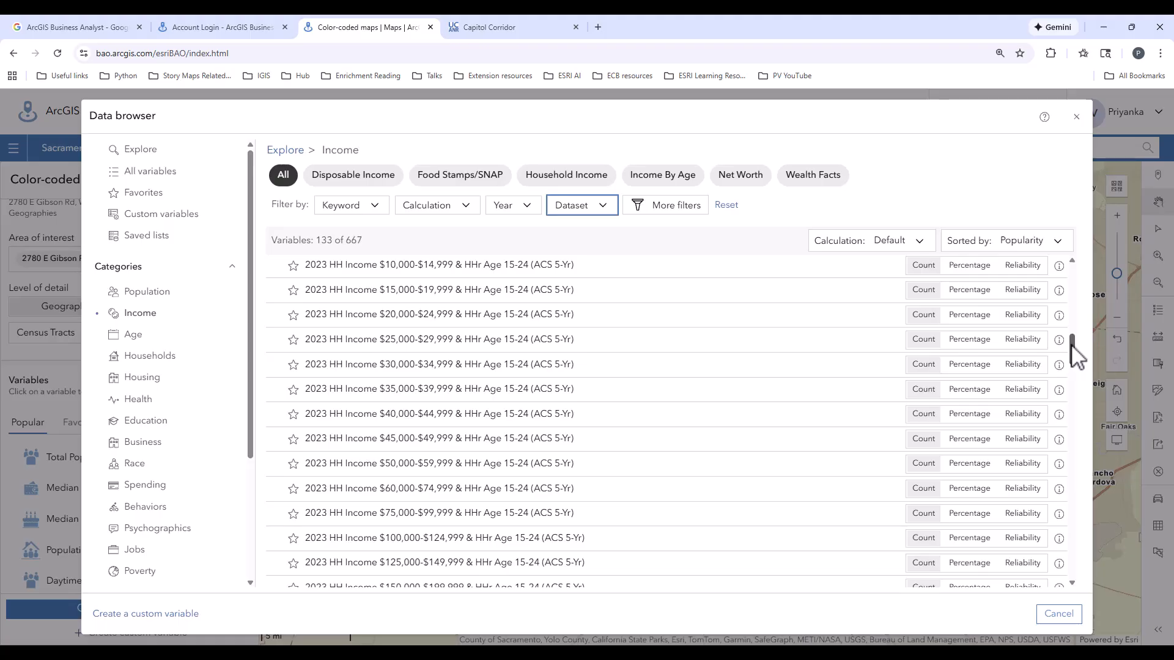
pyautogui.moveTo(1076, 357); pyautogui.dragTo(1073, 269)
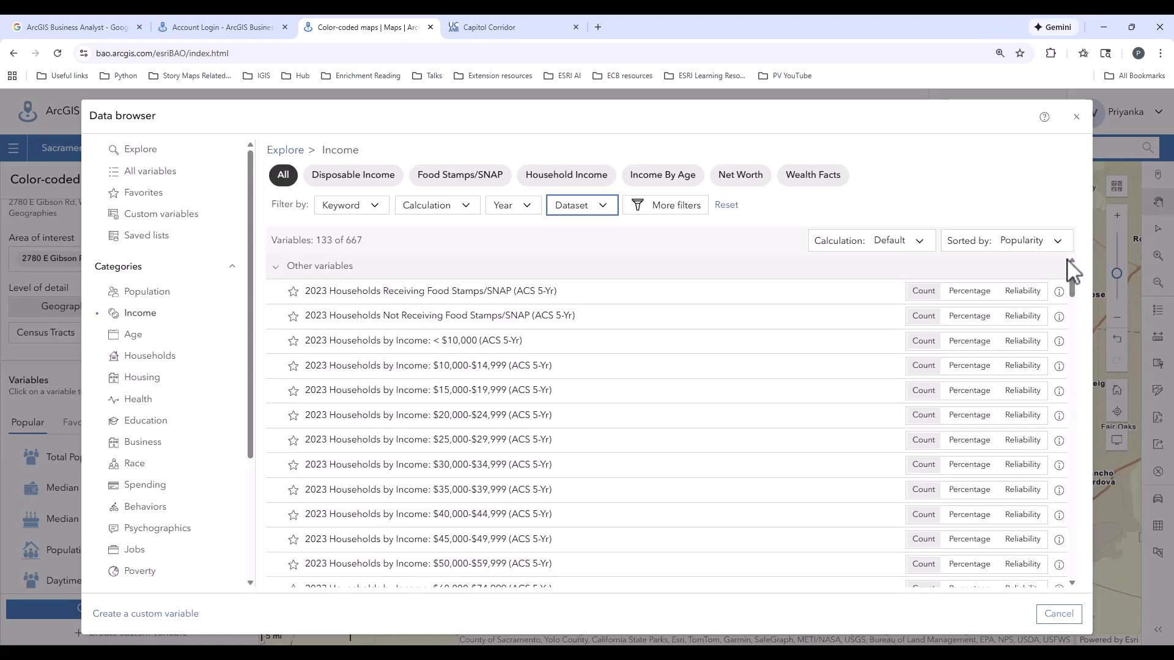
# Map 2023 Households Receiving Food Stamps/SNAP (ACS 5-Yr) with the calculation set to Percentage and the results table collapsed.
pyautogui.click(465, 299)
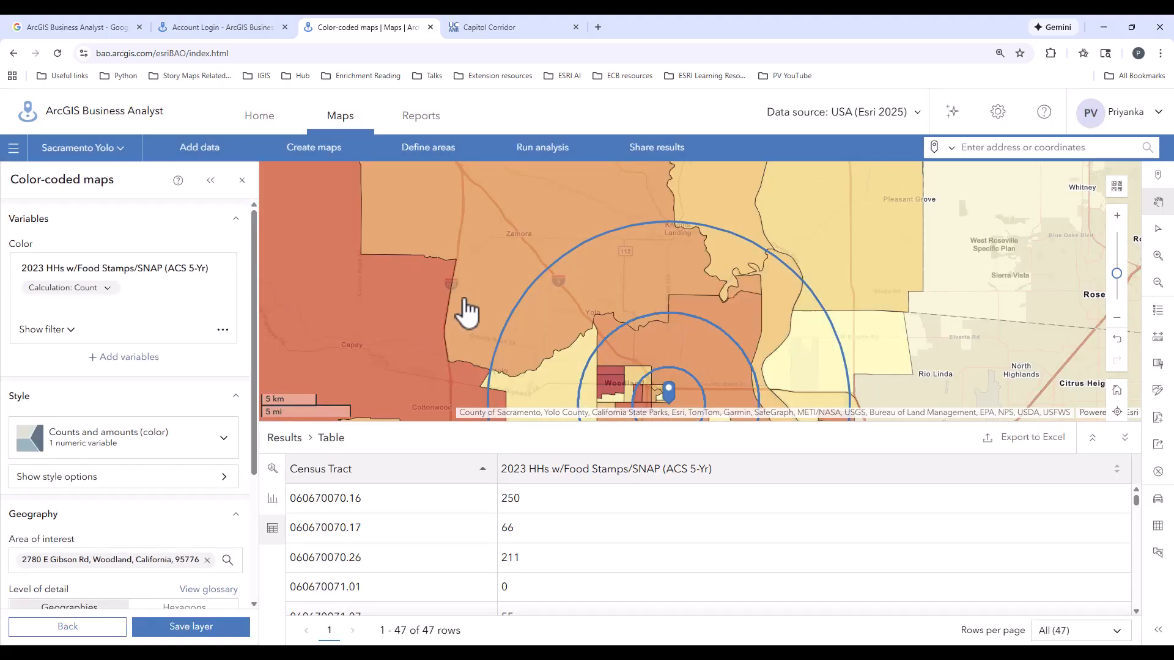
pyautogui.click(1124, 436)
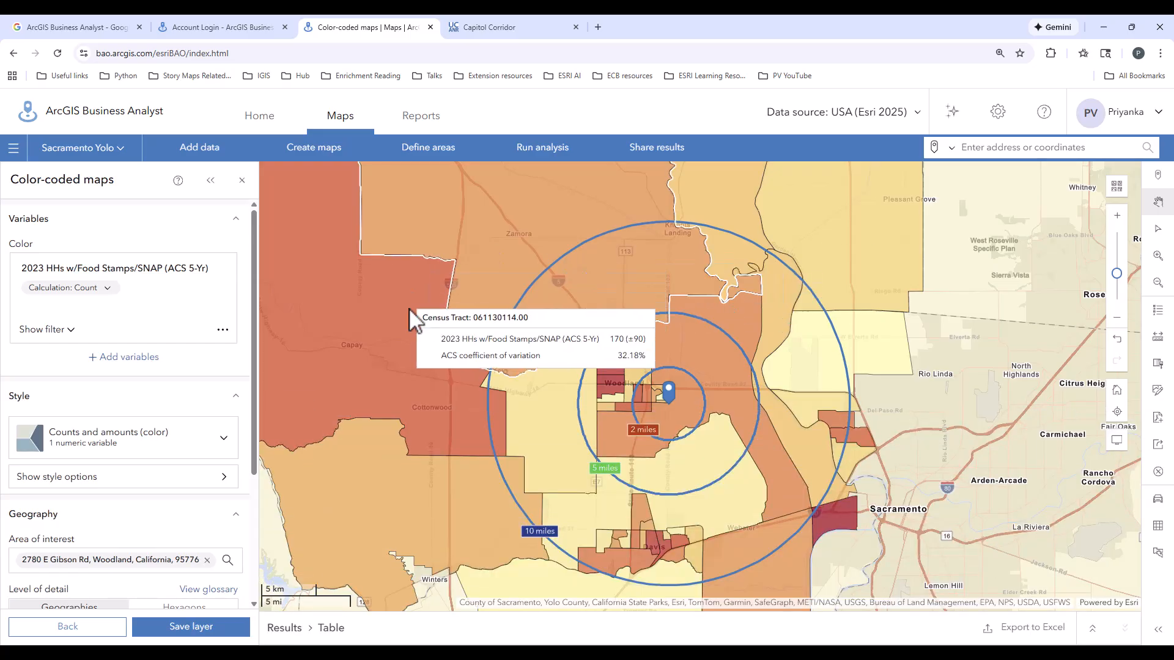
pyautogui.click(108, 287)
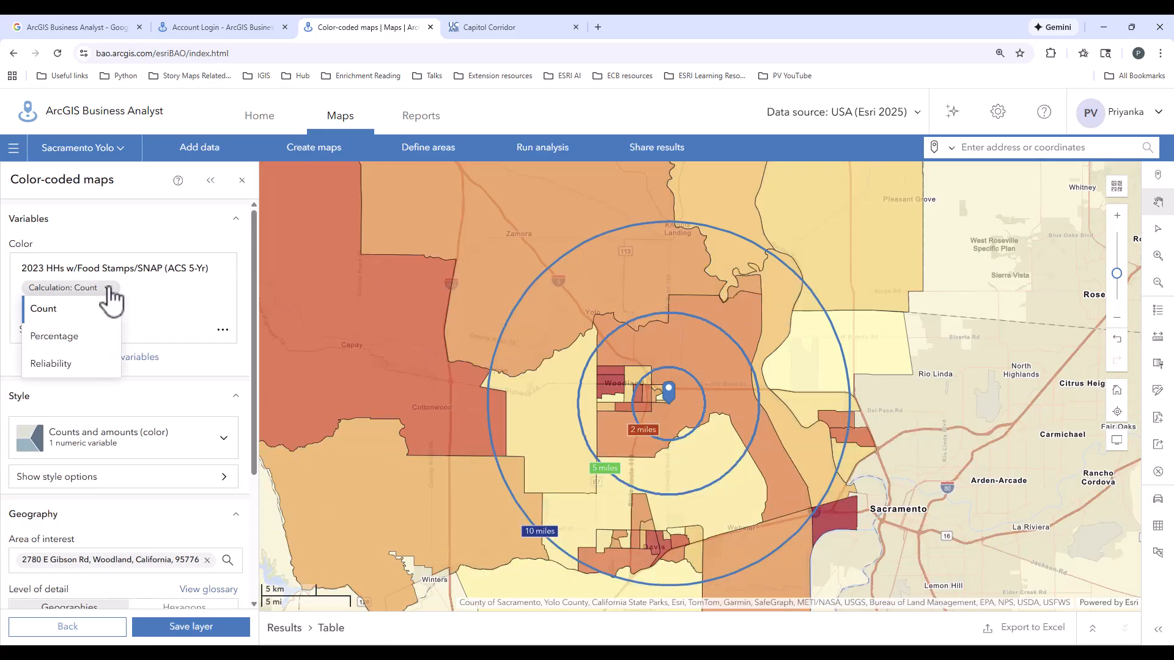
pyautogui.click(69, 337)
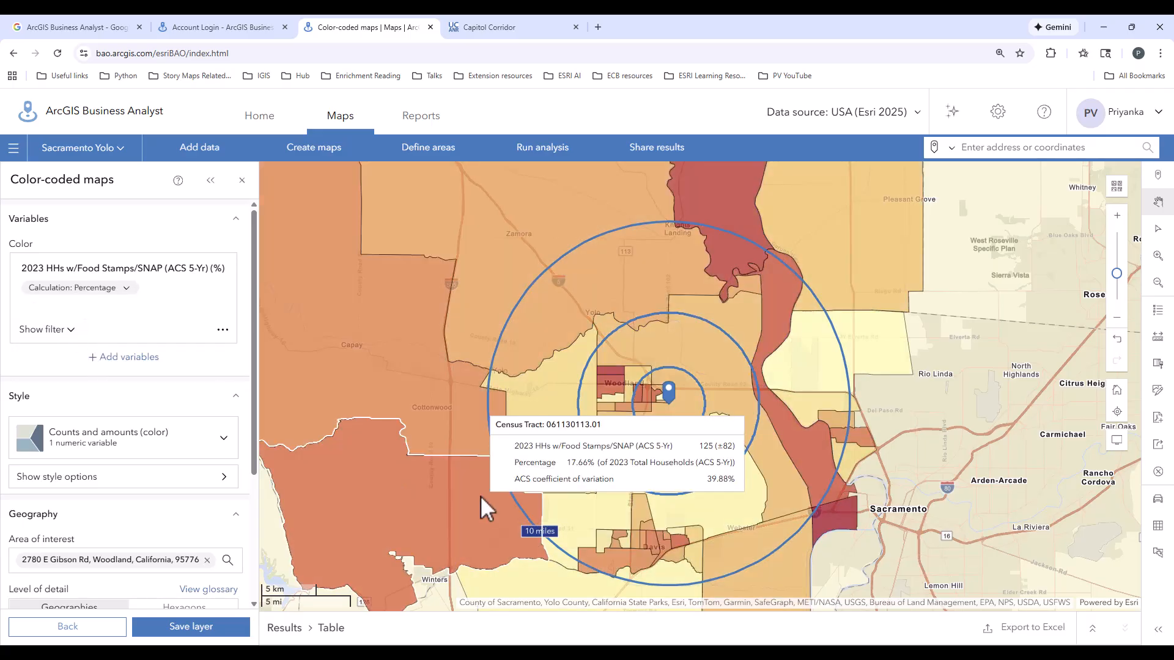